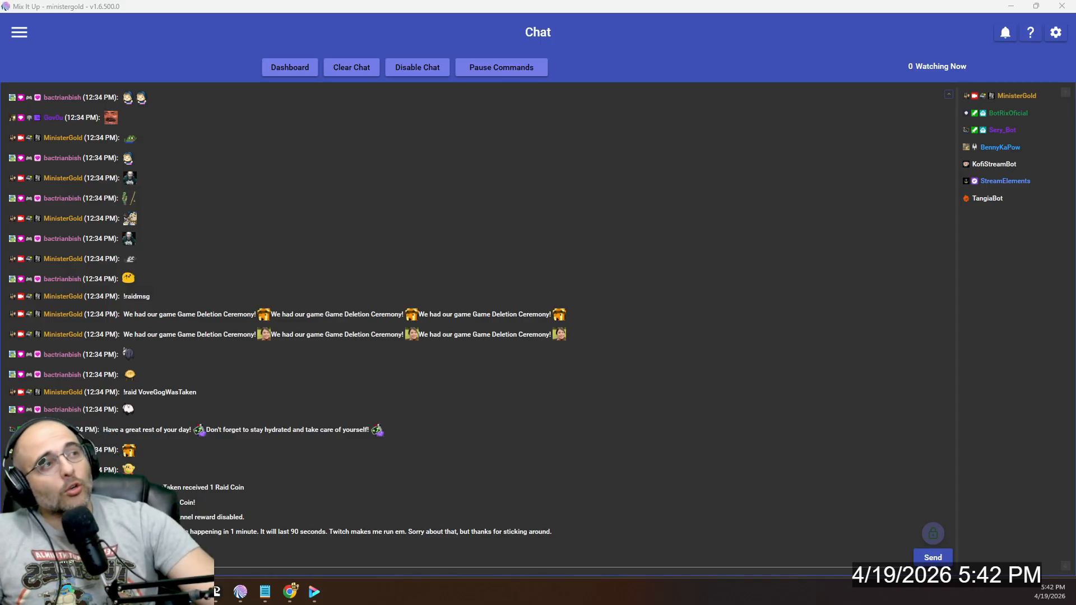
- Bring the stream chat window into view and send the message "!love Twitch"
{"action": "left_click_drag", "start_coordinate": [1075, 84], "coordinate": [808, 27]}
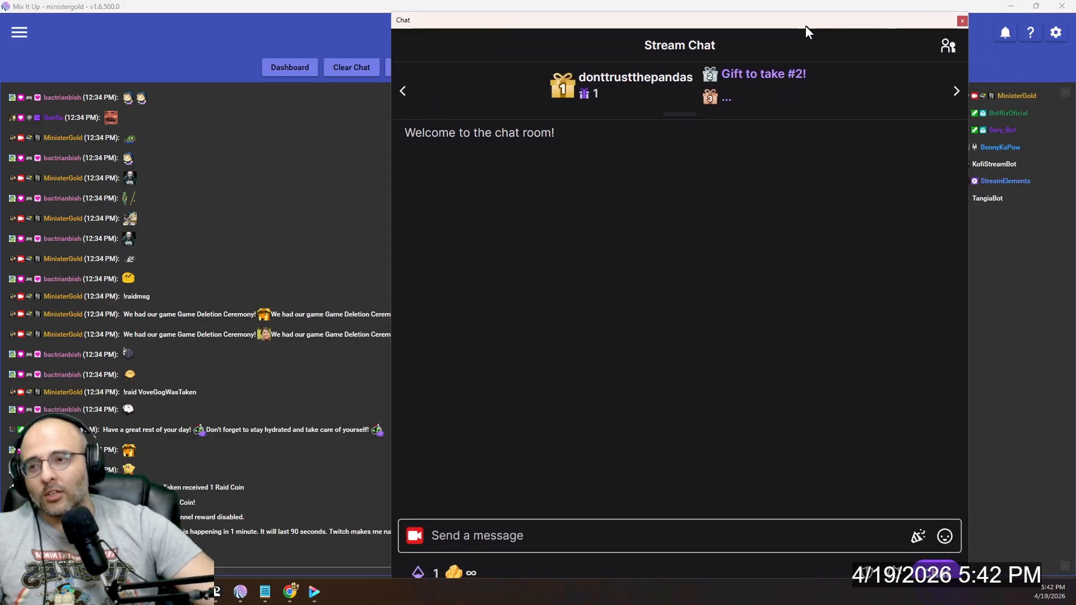
{"action": "left_click", "coordinate": [464, 420]}
{"action": "type", "text": "!"}
{"action": "type", "text": "love Twitch"}
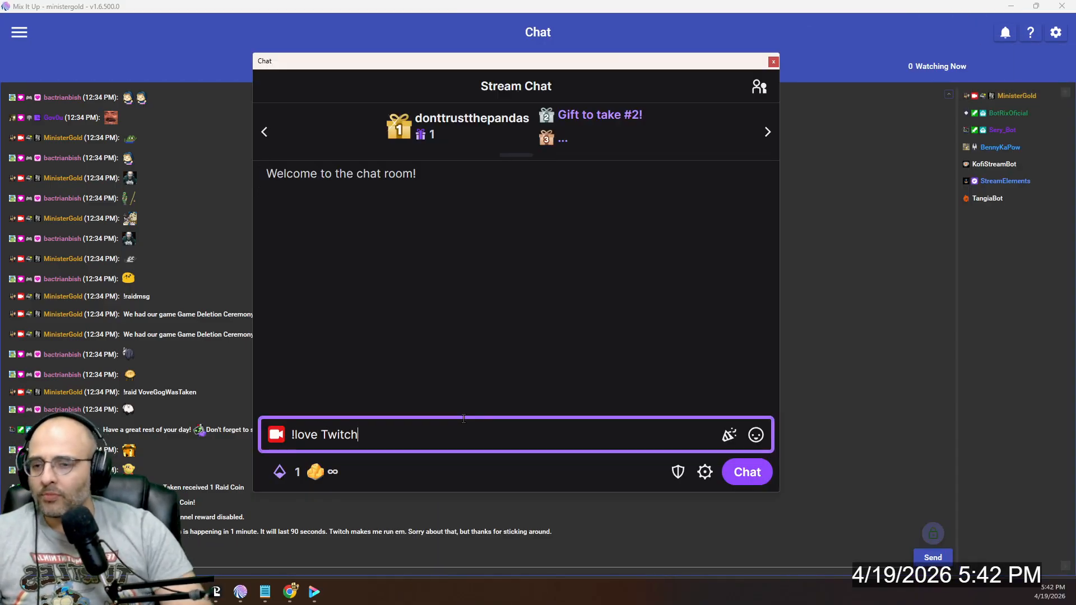
{"action": "key", "text": "Return"}
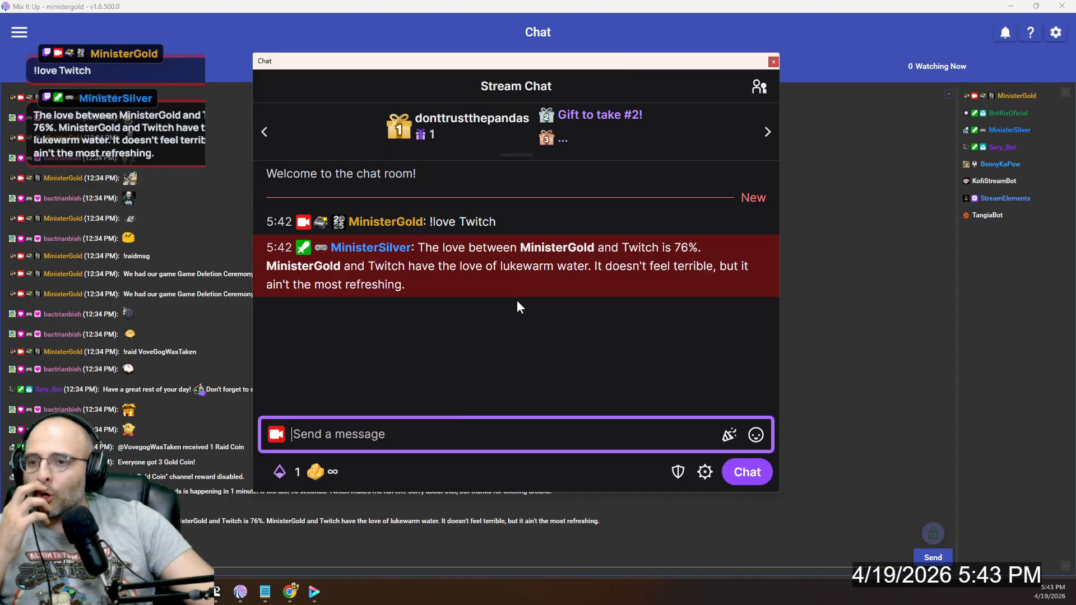
- Open the bot's Commands page and filter the list by the name "love"
{"action": "left_click", "coordinate": [21, 25]}
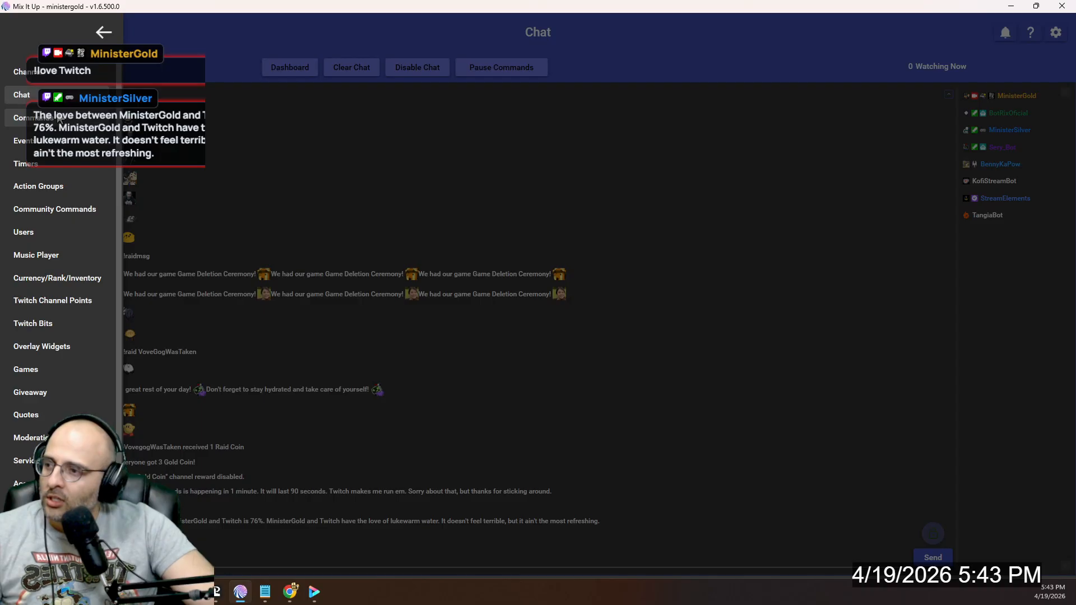
{"action": "left_click", "coordinate": [58, 117]}
{"action": "left_click", "coordinate": [640, 72]}
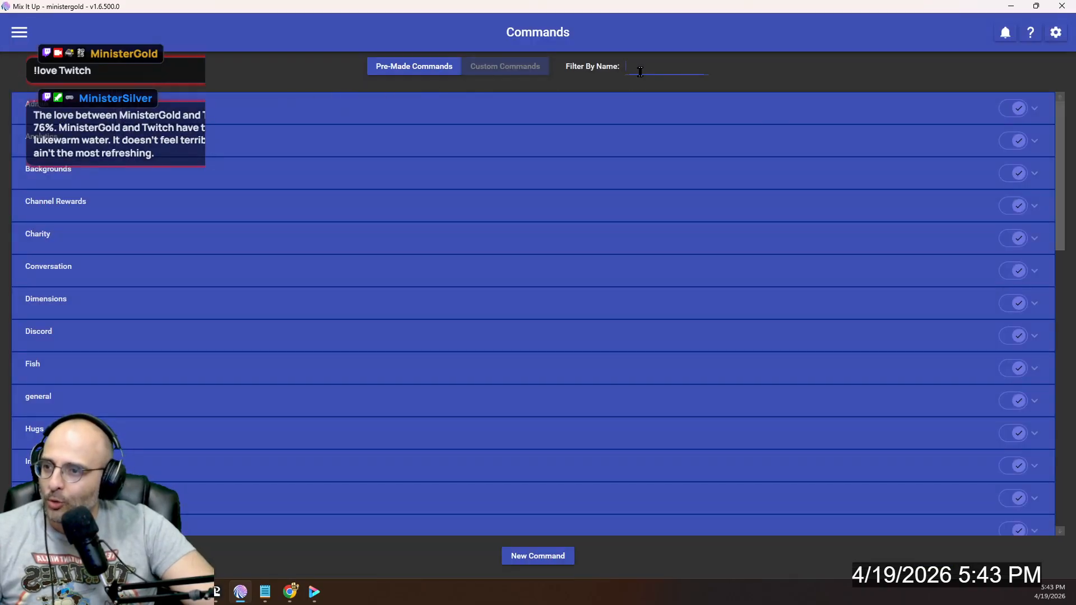
{"action": "type", "text": "love"}
- Send "!love Reese's Peanut Butter Cups" in the stream chat
{"action": "type", "text": "R"}
{"action": "type", "text": "eese's Peanut Butter Cups"}
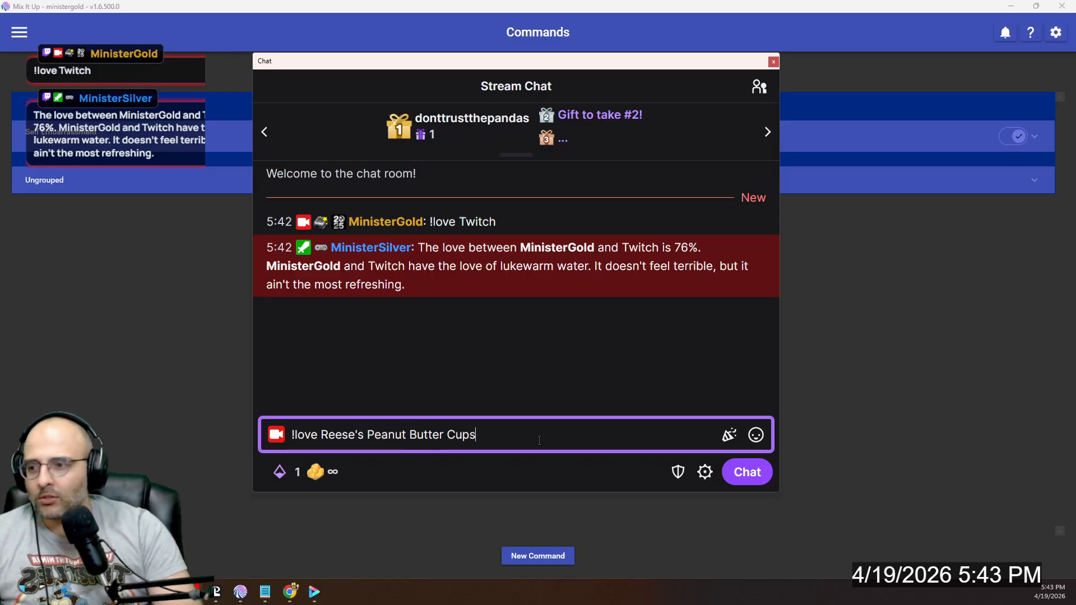
{"action": "key", "text": "Return"}
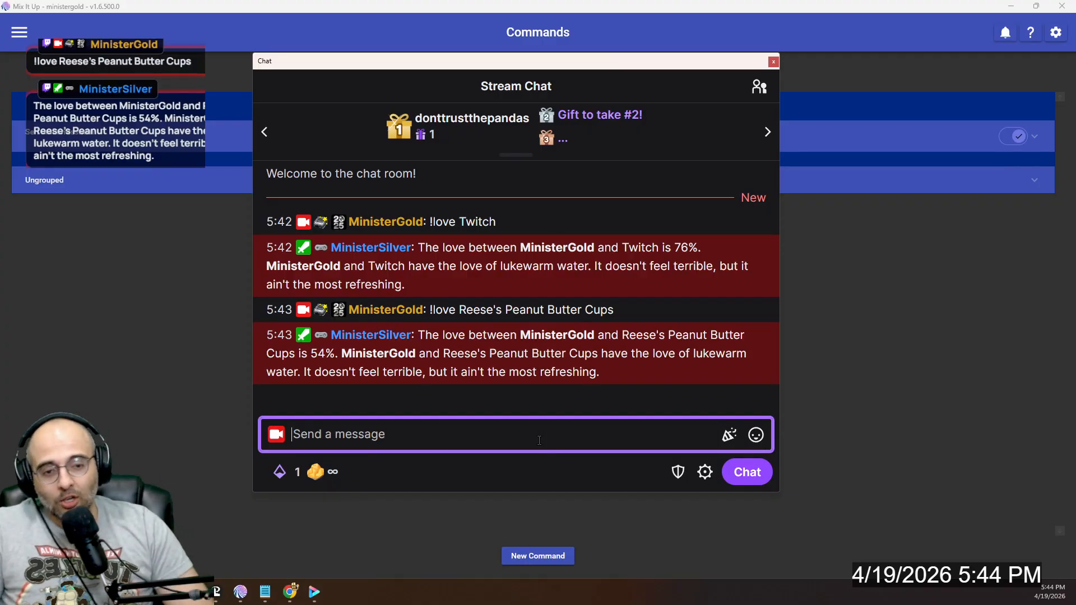
- Open the About page to check the installed version of the application
{"action": "left_click", "coordinate": [21, 35]}
{"action": "scroll", "coordinate": [67, 493], "scroll_direction": "down", "scroll_amount": 2}
{"action": "left_click", "coordinate": [34, 530]}
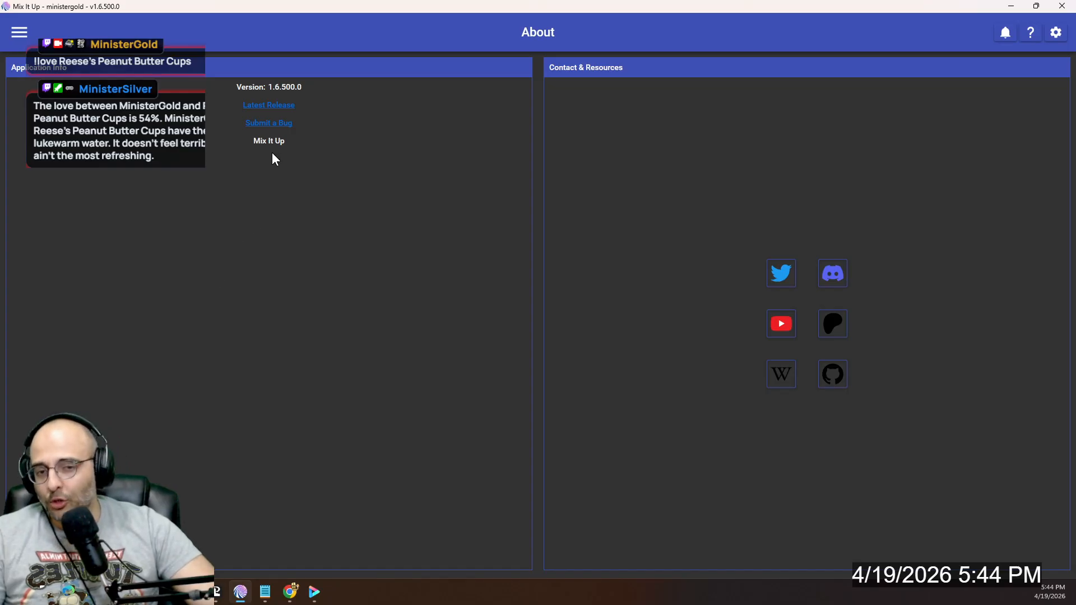
- Find the ungrouped Love command by filtering the commands for "love", and open it in an enlarged editor window
{"action": "left_click", "coordinate": [27, 38]}
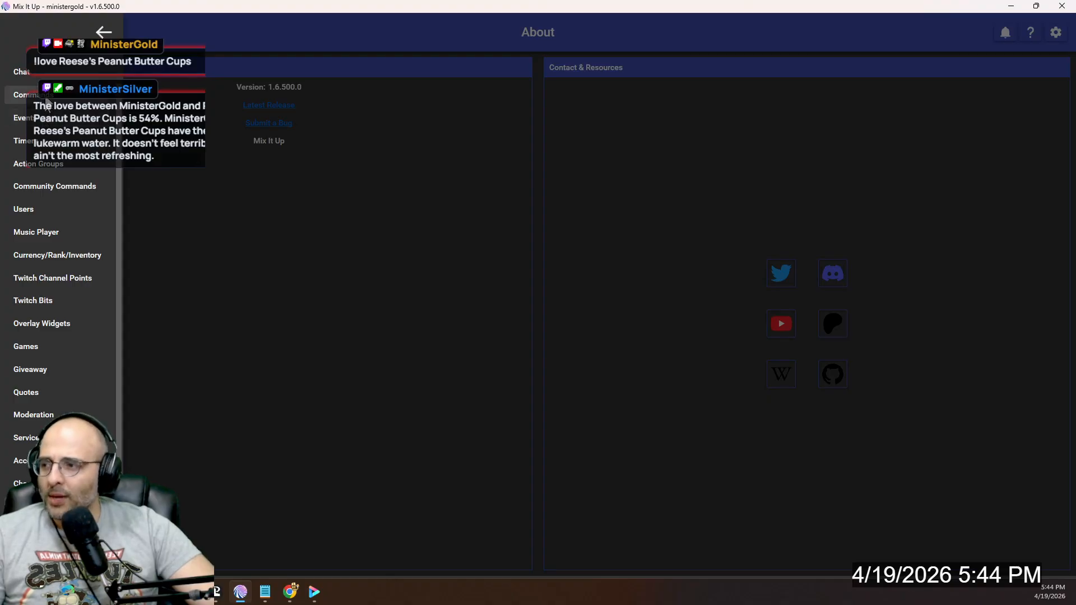
{"action": "left_click", "coordinate": [26, 95]}
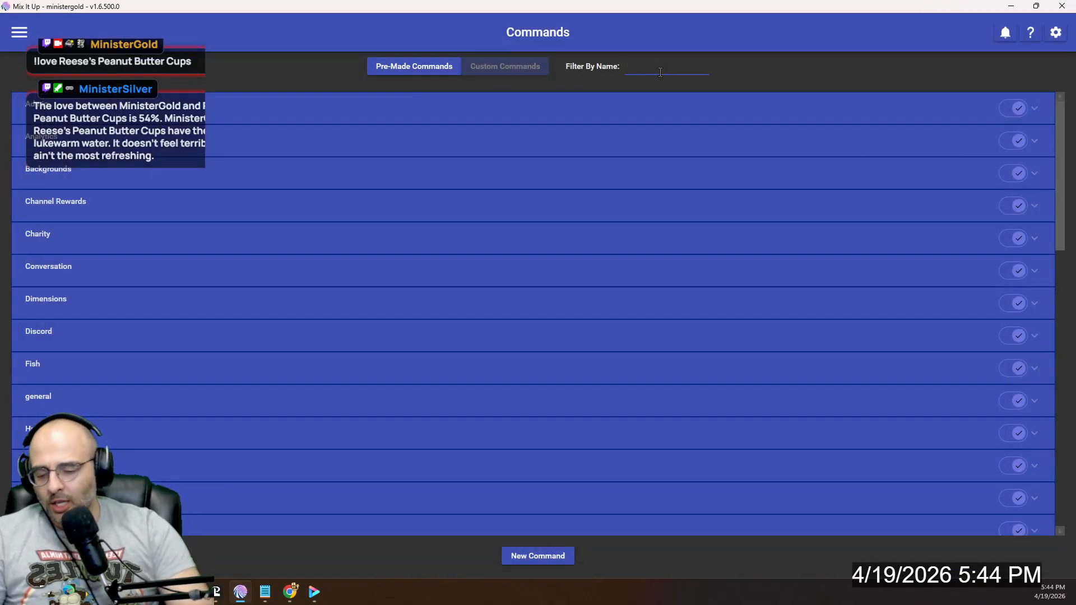
{"action": "type", "text": "love"}
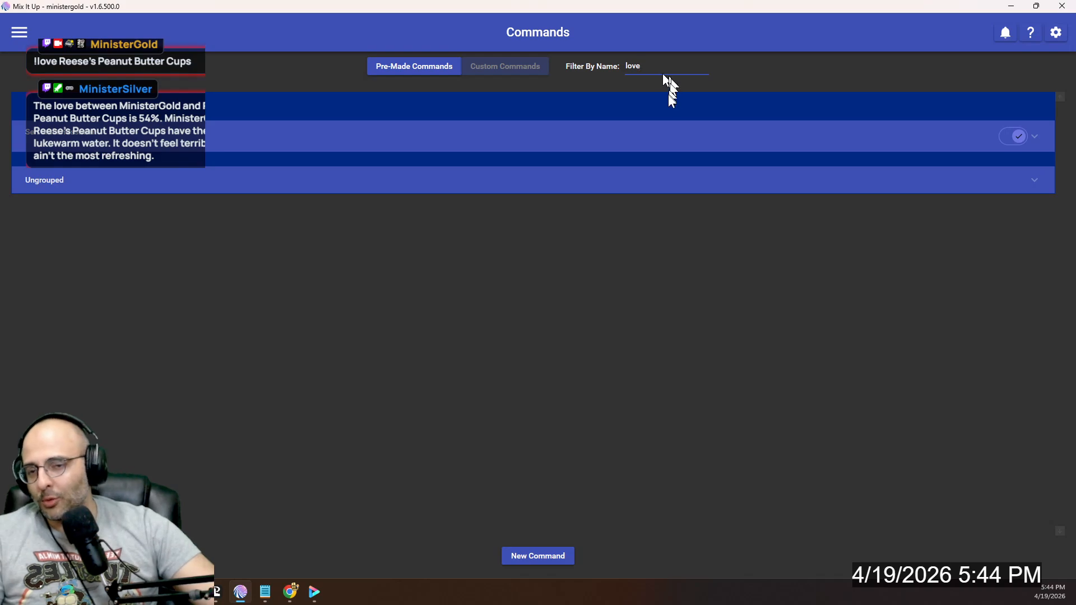
{"action": "left_click", "coordinate": [654, 185]}
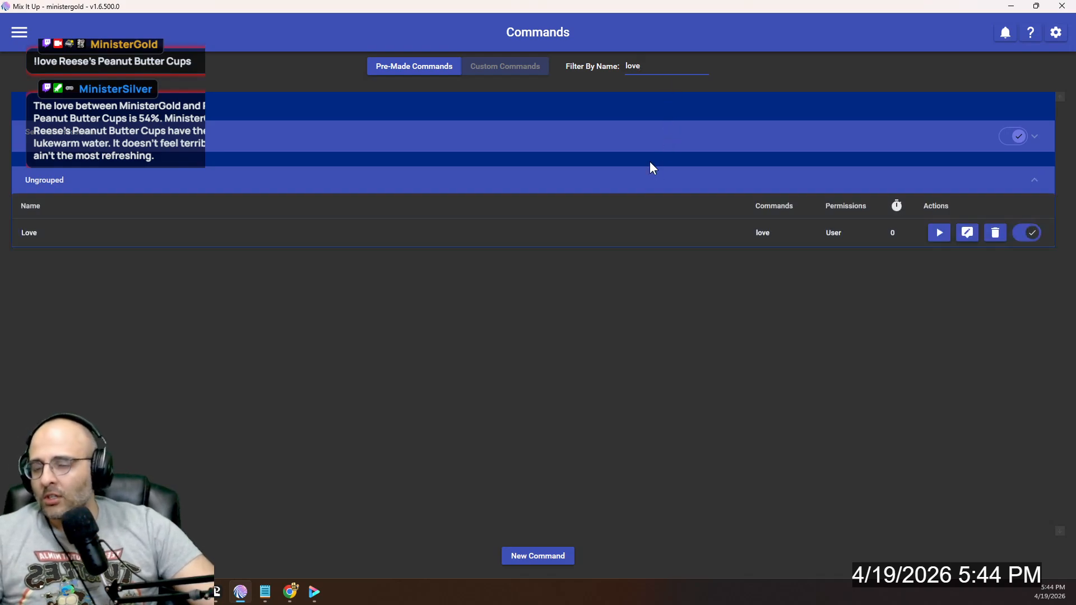
{"action": "left_click", "coordinate": [972, 240]}
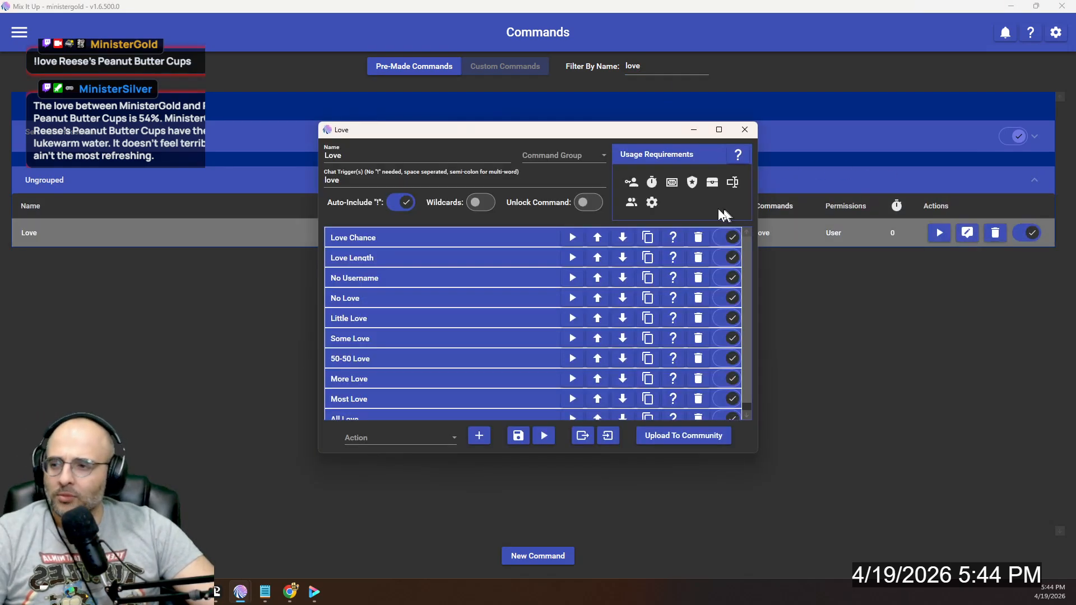
{"action": "left_click_drag", "start_coordinate": [543, 130], "coordinate": [587, 25]}
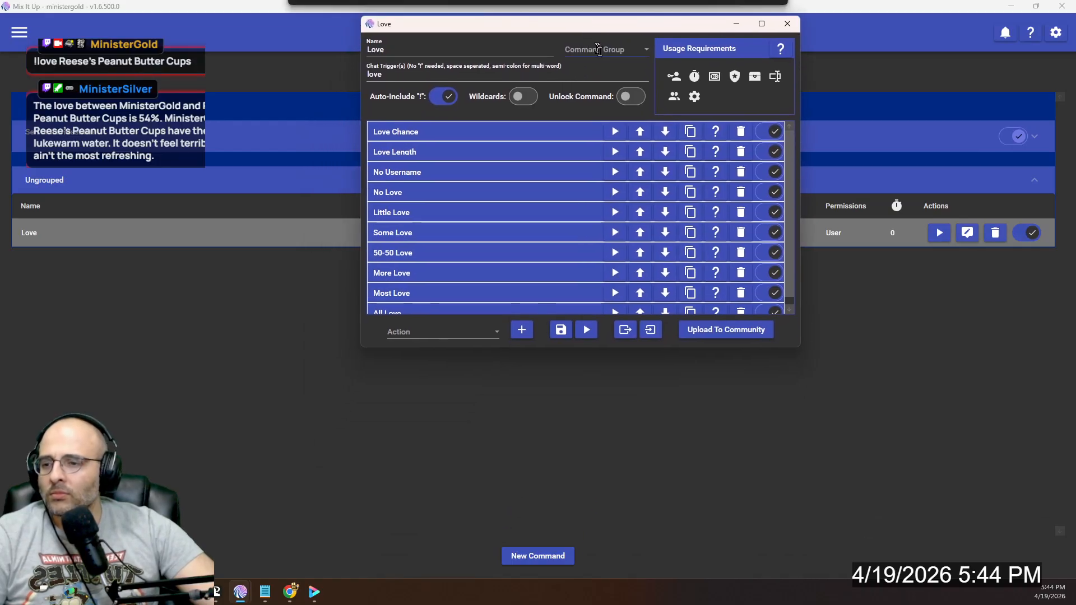
{"action": "left_click_drag", "start_coordinate": [800, 349], "coordinate": [849, 458]}
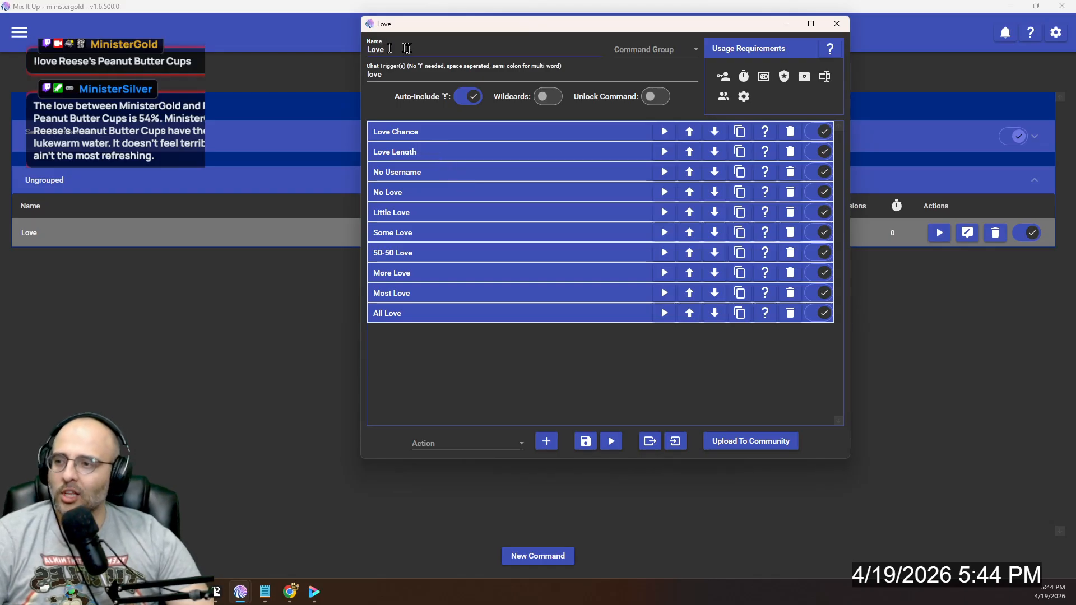
- Set the Love command's per-person cooldown to 60 seconds in its usage requirements
{"action": "left_click", "coordinate": [724, 79]}
{"action": "left_click", "coordinate": [724, 79]}
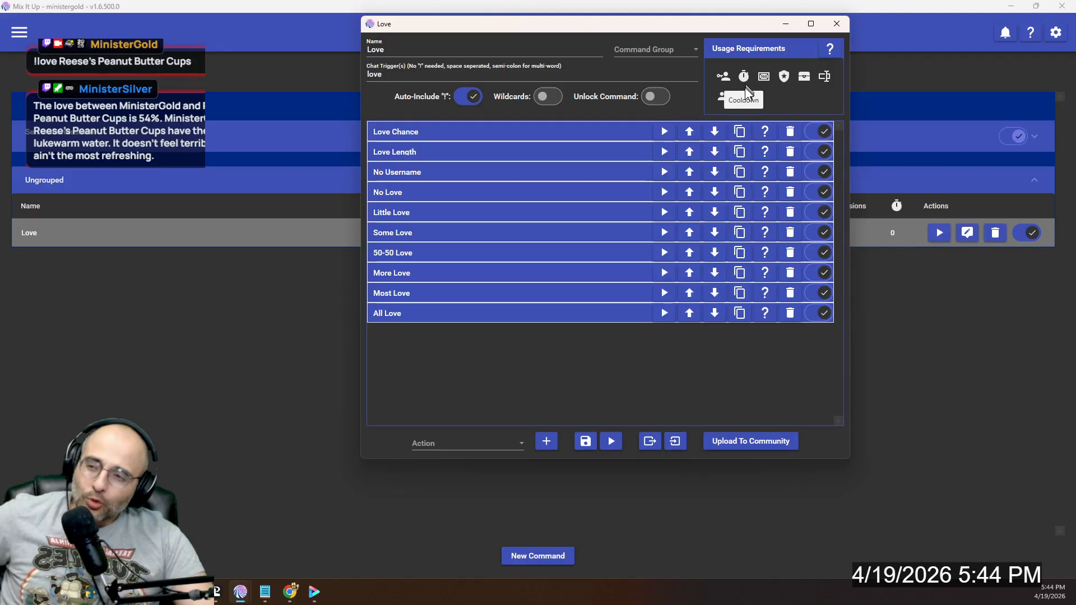
{"action": "left_click", "coordinate": [744, 78]}
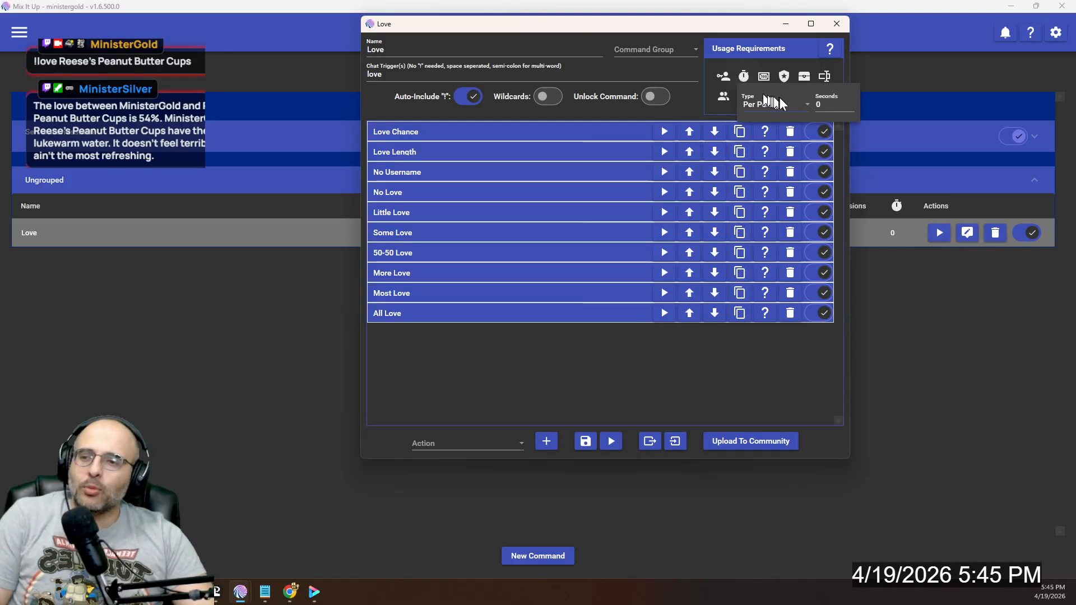
{"action": "double_click", "coordinate": [828, 105]}
{"action": "type", "text": "60"}
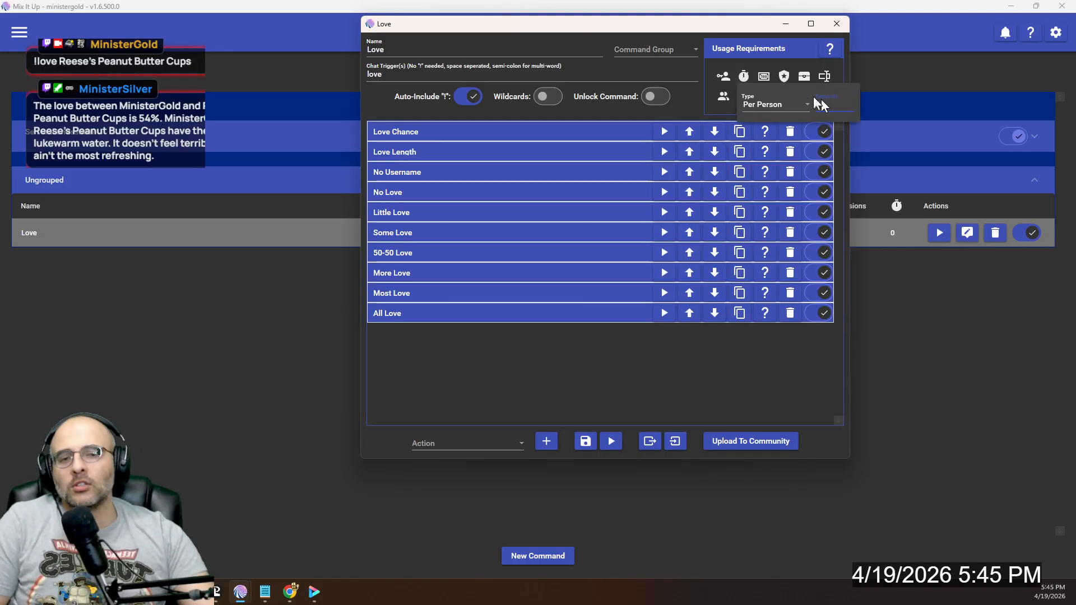
{"action": "left_click", "coordinate": [579, 356]}
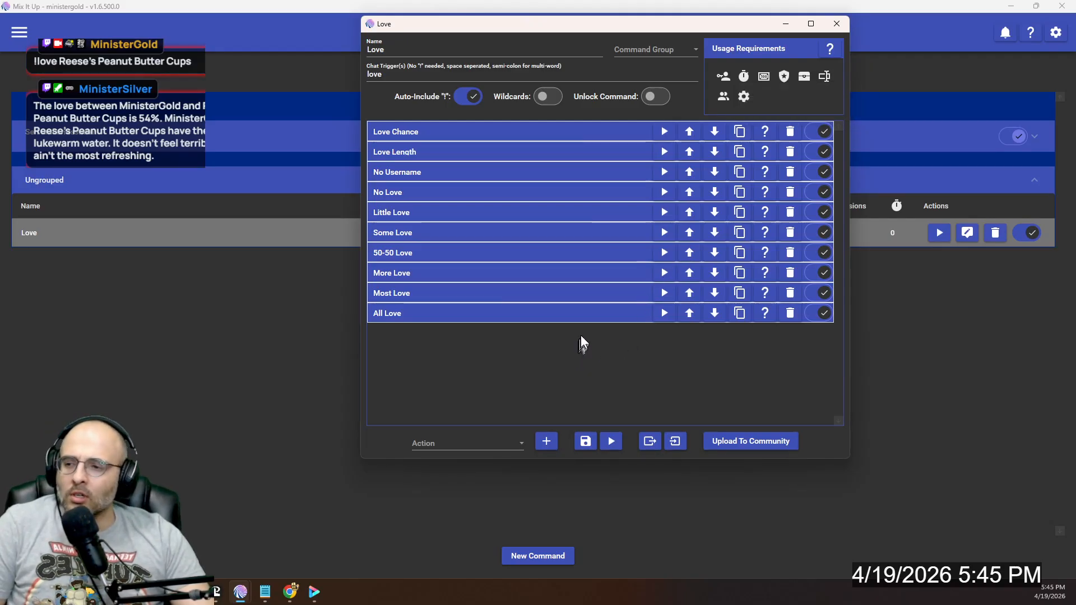
- Choose Special Identifier as the action type in the Love command editor
{"action": "left_click", "coordinate": [481, 441]}
{"action": "scroll", "coordinate": [500, 358], "scroll_direction": "down", "scroll_amount": 5}
{"action": "scroll", "coordinate": [500, 358], "scroll_direction": "down", "scroll_amount": 4}
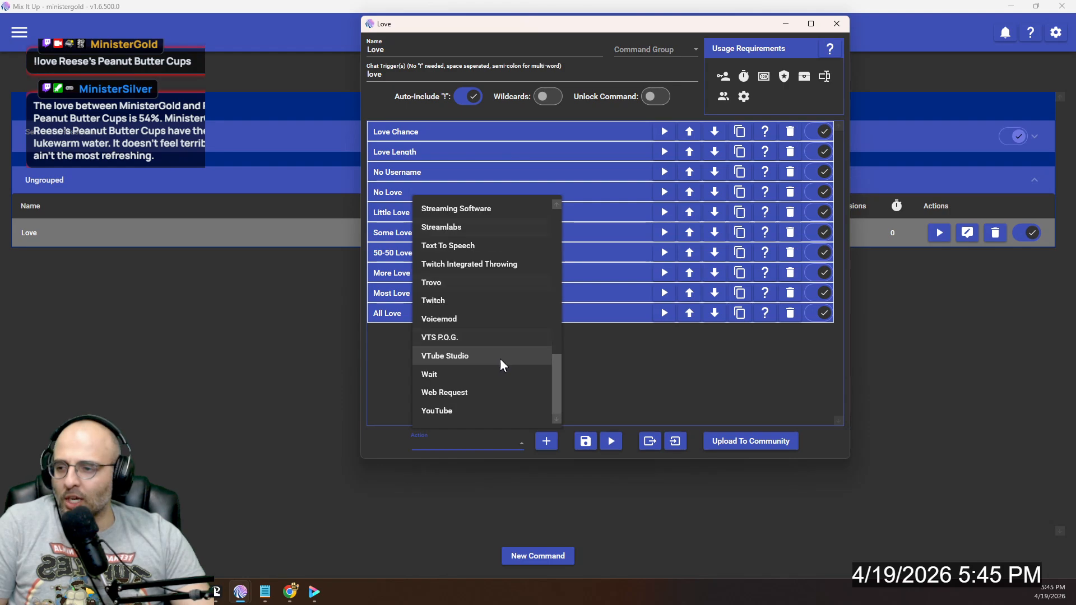
{"action": "scroll", "coordinate": [500, 358], "scroll_direction": "up", "scroll_amount": 1}
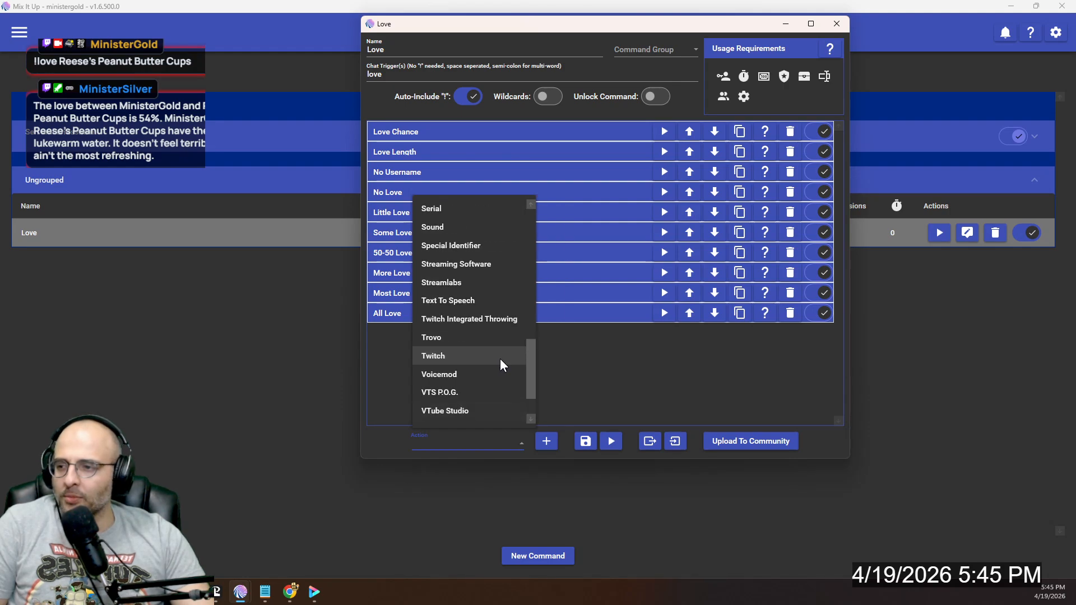
{"action": "left_click", "coordinate": [493, 249]}
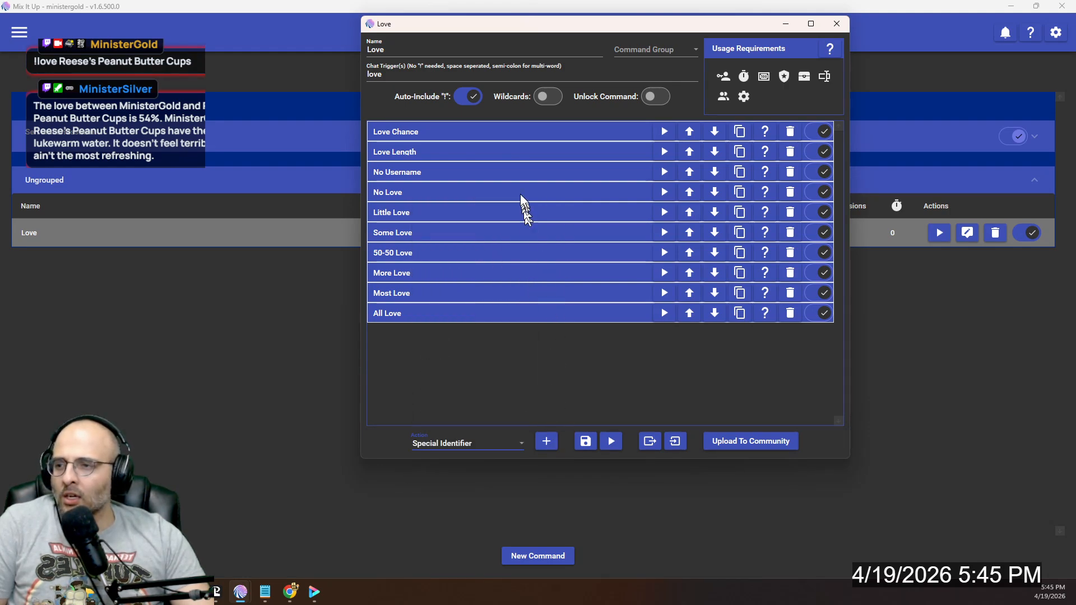
- Examine the identifier names, values and options of the Love Chance and Love Length actions
{"action": "left_click", "coordinate": [452, 132]}
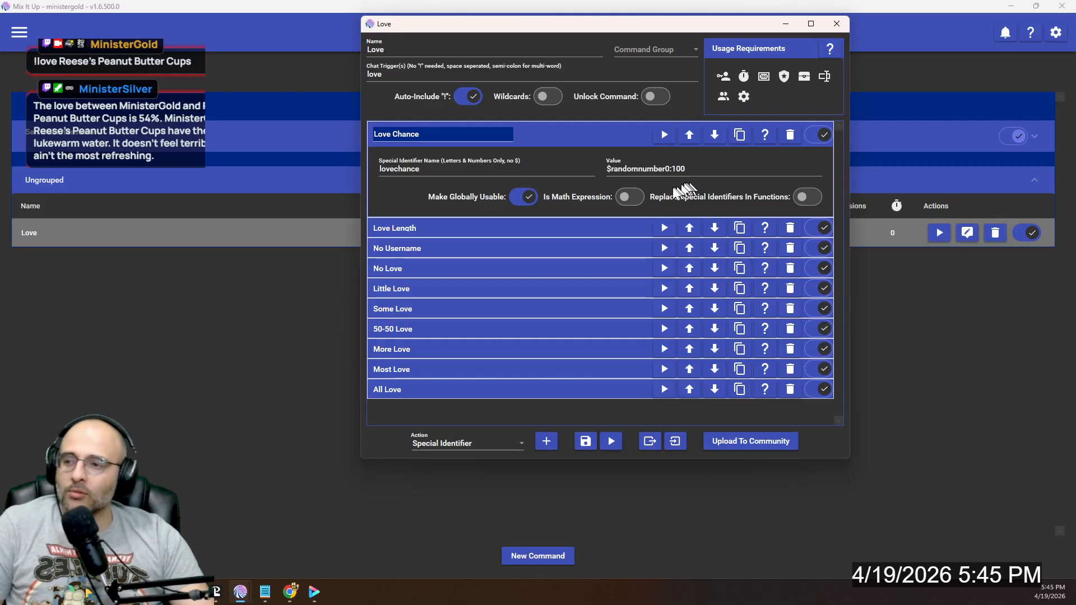
{"action": "left_click", "coordinate": [567, 138]}
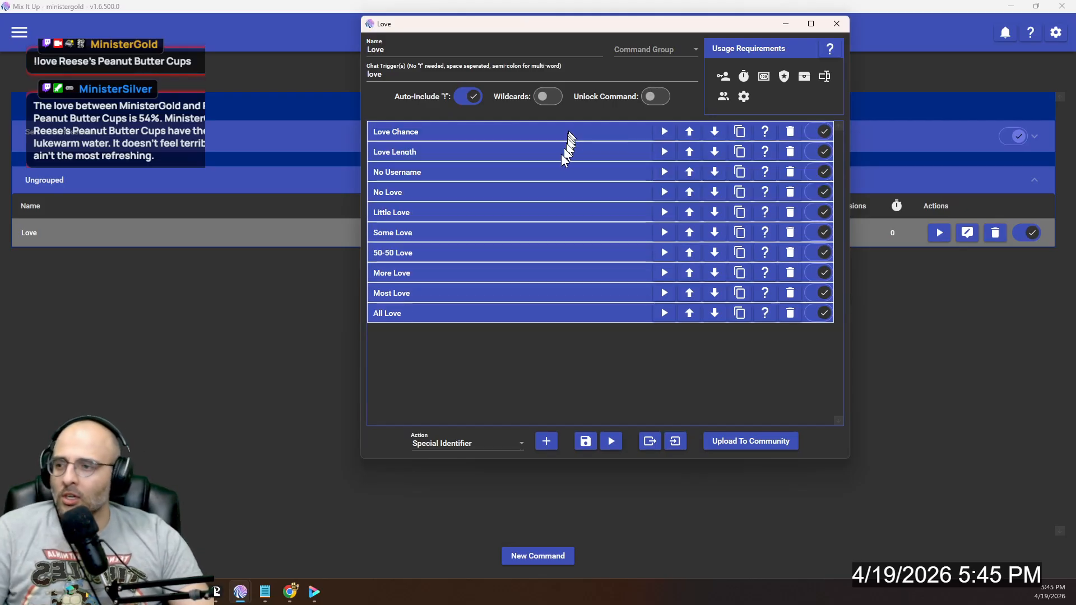
{"action": "left_click", "coordinate": [452, 153]}
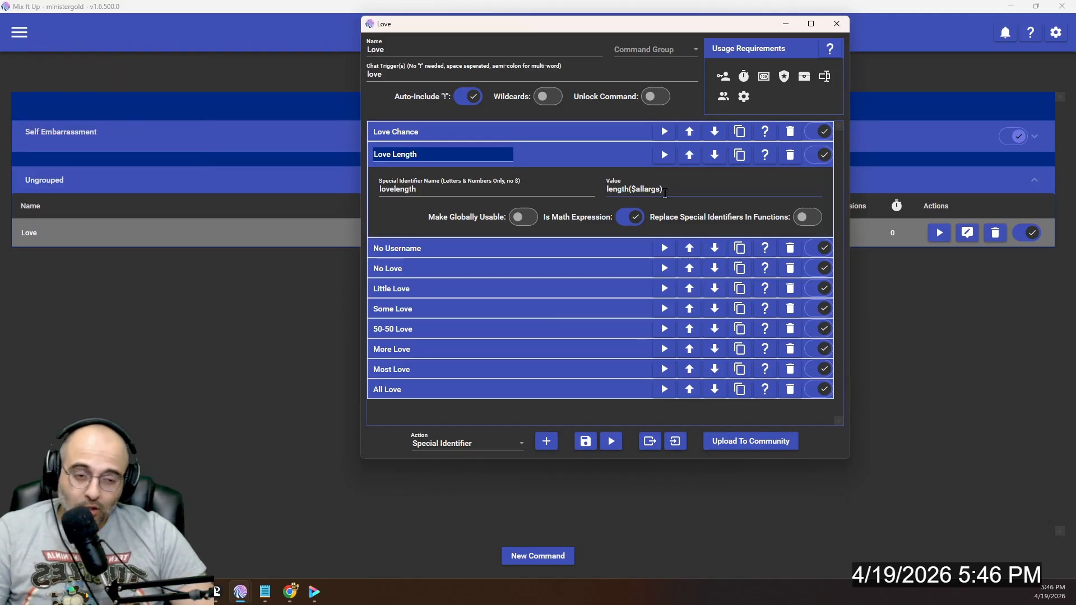
{"action": "left_click", "coordinate": [578, 157]}
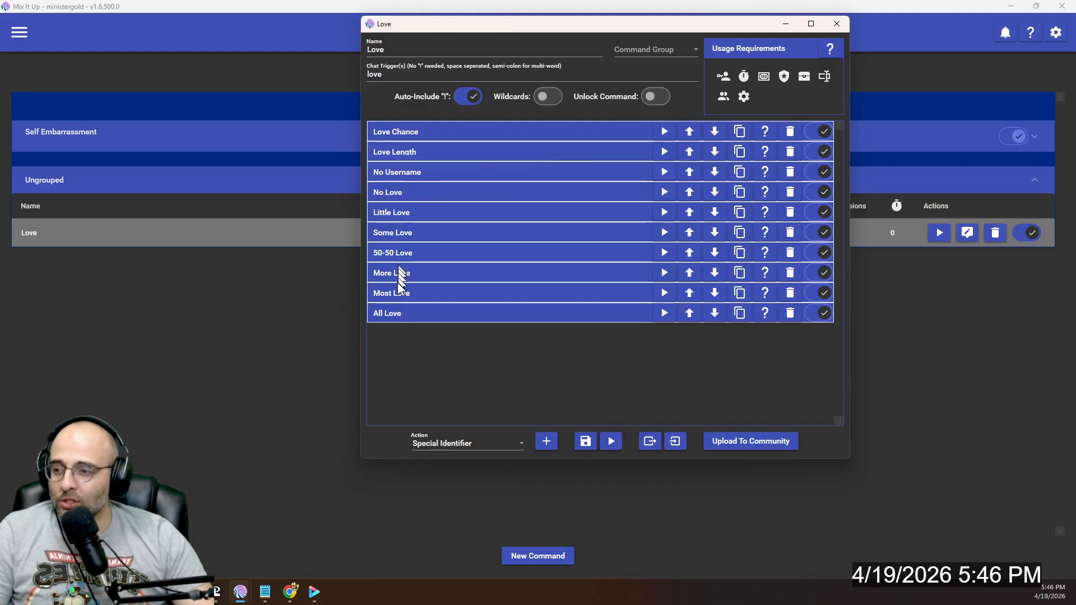
- Choose Conditional as the action type and review the No Username action's clause and chat message
{"action": "left_click", "coordinate": [411, 172]}
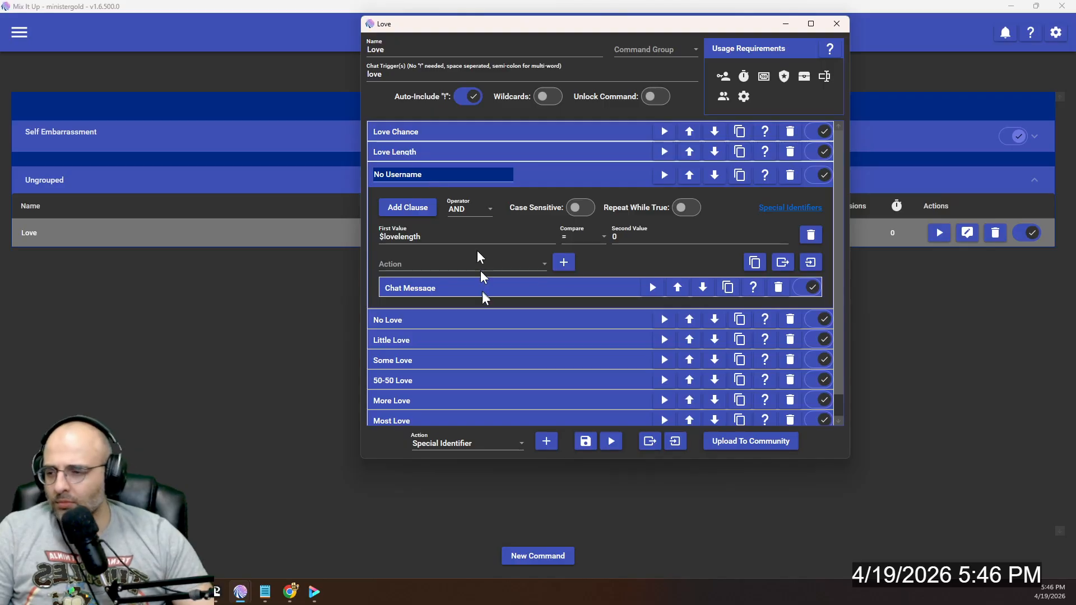
{"action": "left_click", "coordinate": [503, 442]}
{"action": "scroll", "coordinate": [457, 312], "scroll_direction": "up", "scroll_amount": 10}
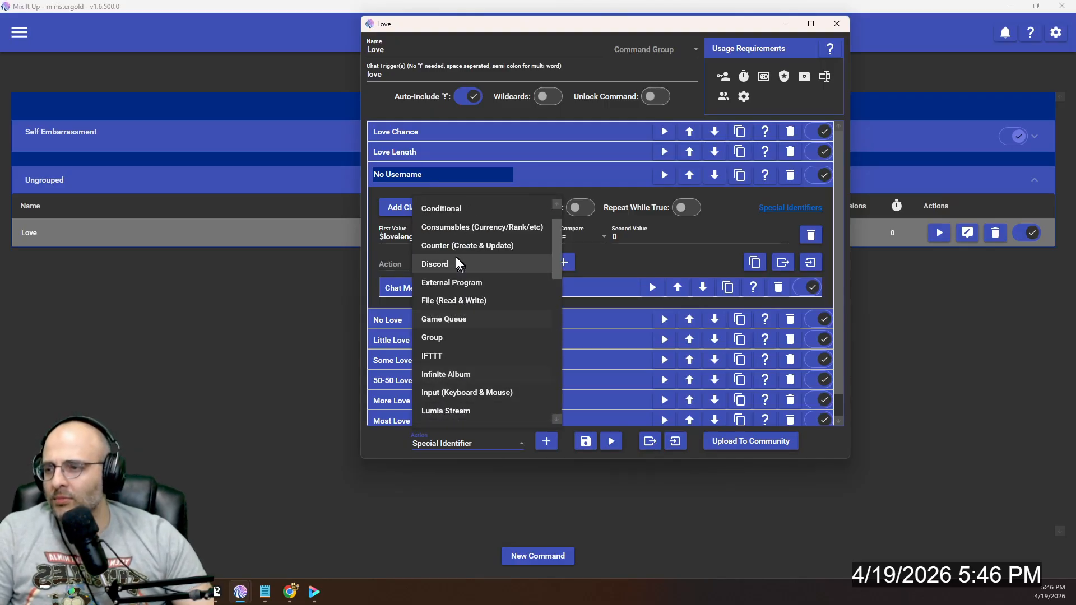
{"action": "left_click", "coordinate": [453, 246]}
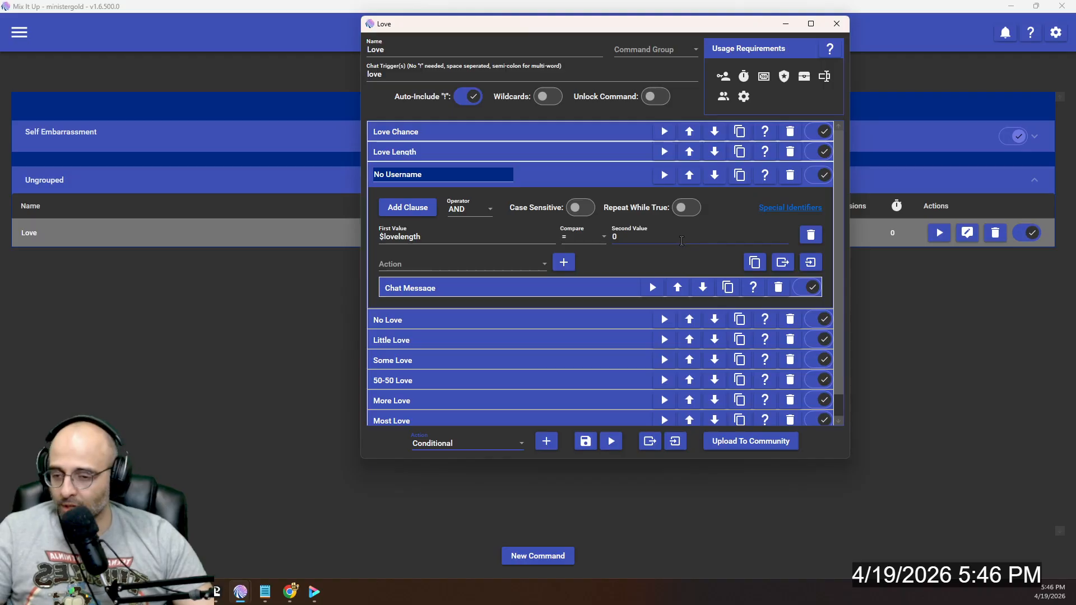
{"action": "left_click", "coordinate": [444, 290]}
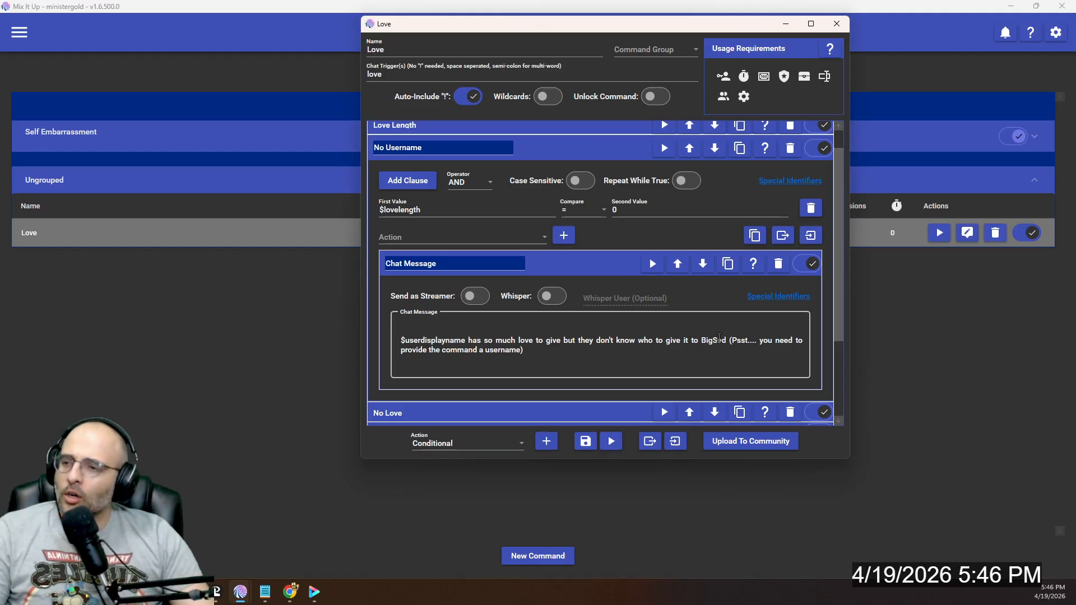
{"action": "left_click", "coordinate": [580, 150]}
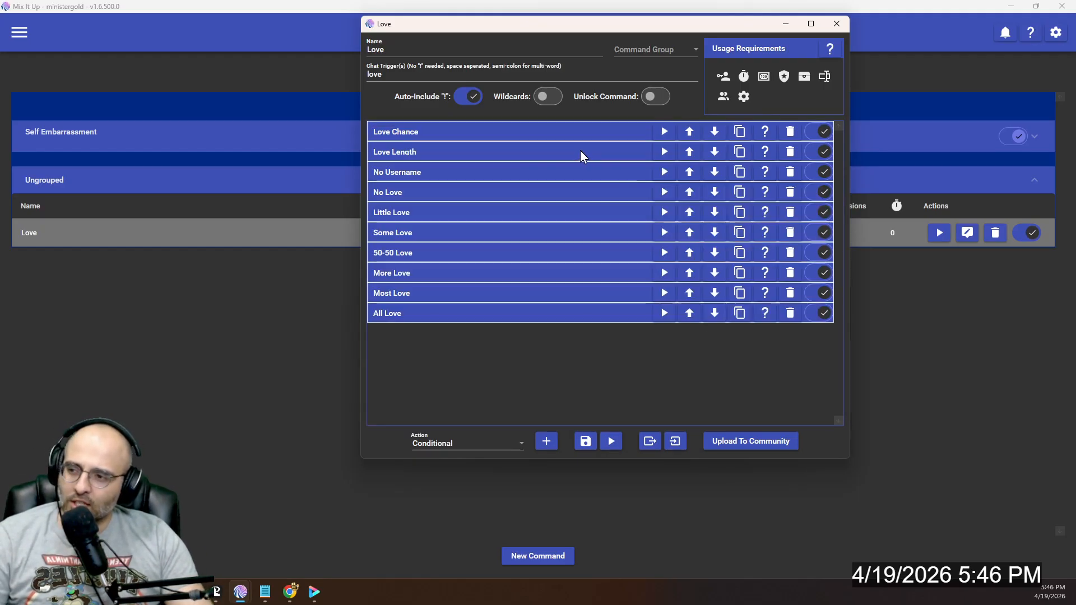
- Replace $arg1text with $allargs in the chat message of the No Love action
{"action": "left_click", "coordinate": [421, 192]}
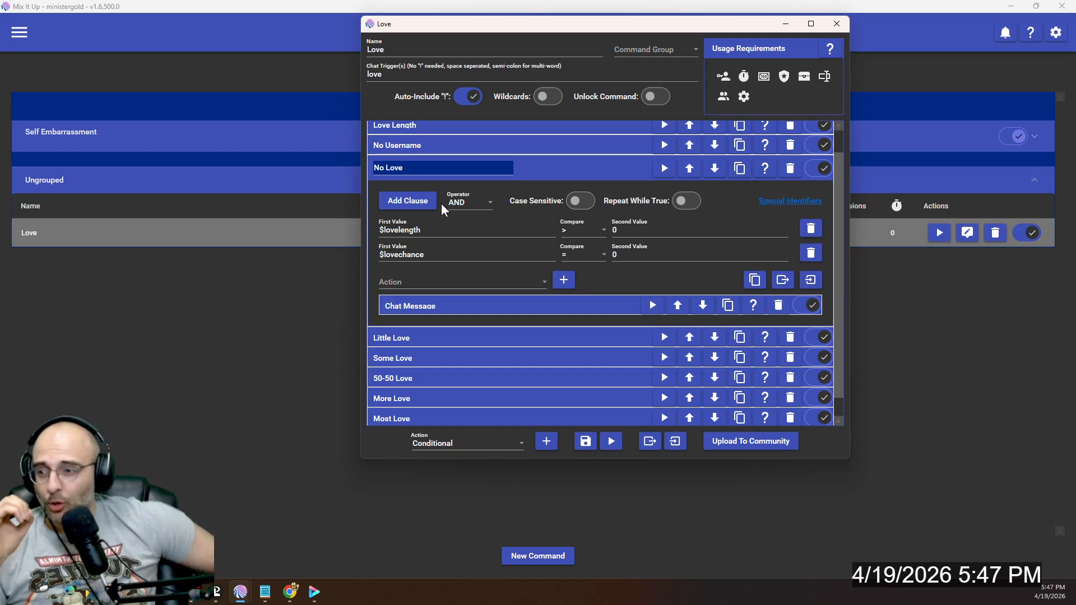
{"action": "left_click", "coordinate": [466, 307]}
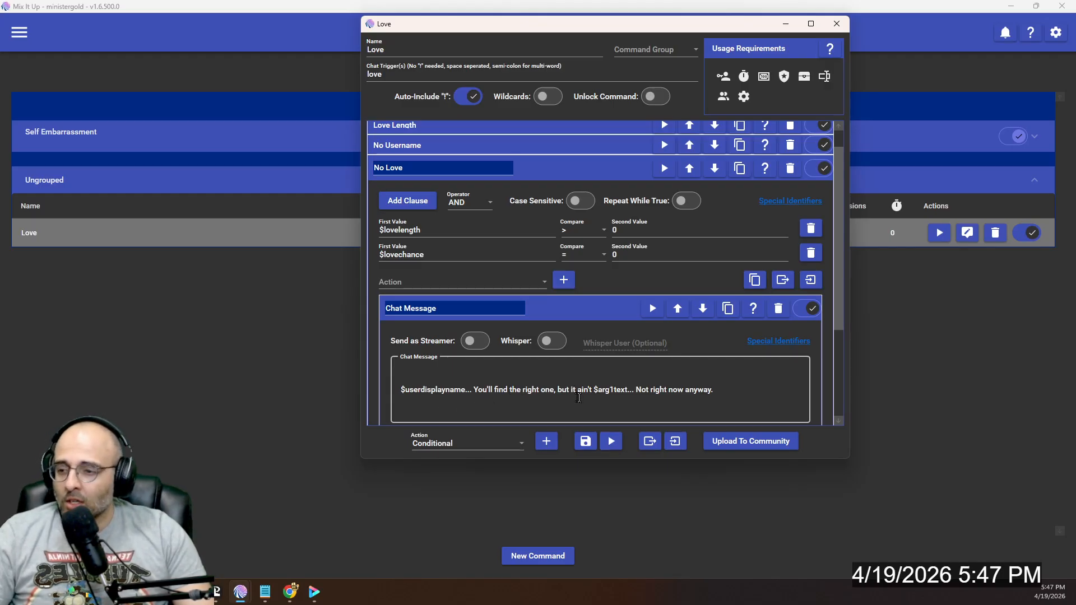
{"action": "left_click", "coordinate": [634, 396]}
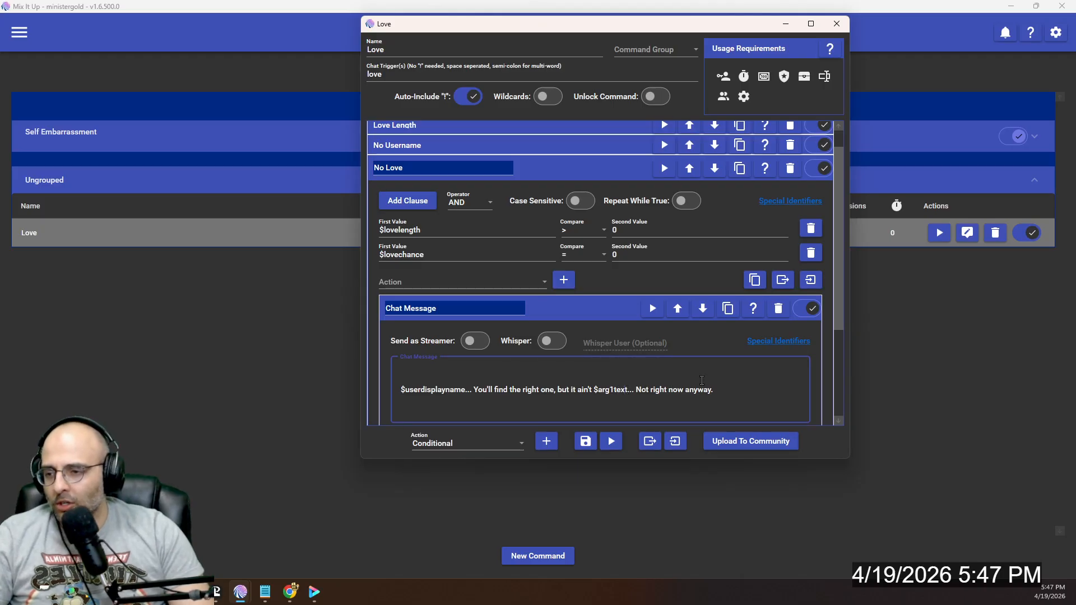
{"action": "key", "text": "ctrl+shift+Left"}
{"action": "key", "text": "ctrl+shift+Left"}
{"action": "key", "text": "ctrl+shift+Left"}
{"action": "key", "text": "ctrl+shift+Right"}
{"action": "key", "text": "ctrl+shift+Right"}
{"action": "key", "text": "ctrl+shift+Right"}
{"action": "key", "text": "ctrl+shift+Left"}
{"action": "type", "text": "allargs"}
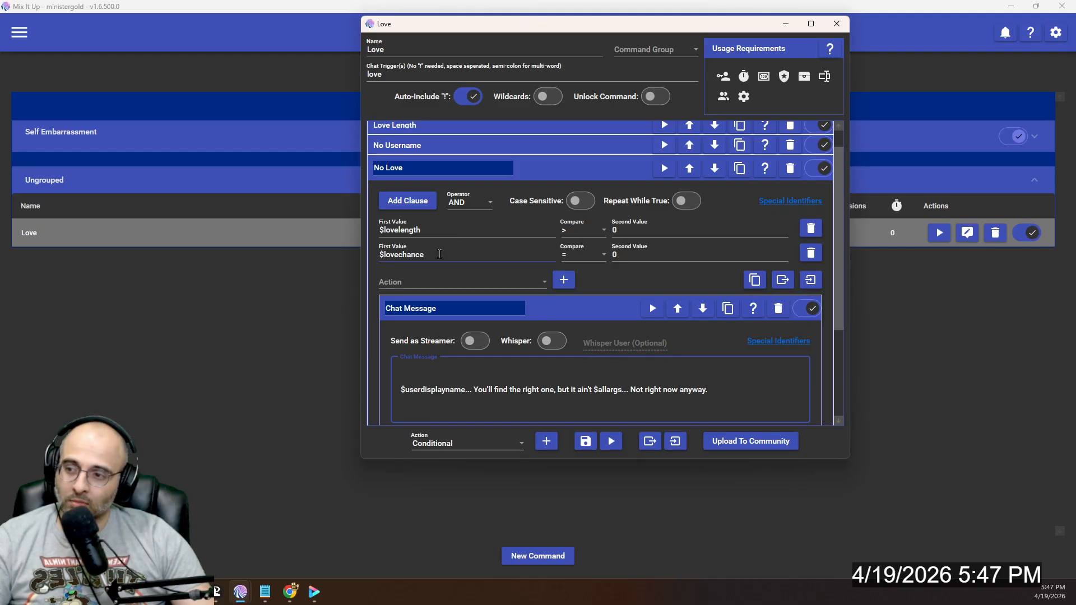
- Review the Little Love action's $lovechance clause, its available comparison operators and its chat message
{"action": "left_click", "coordinate": [536, 169]}
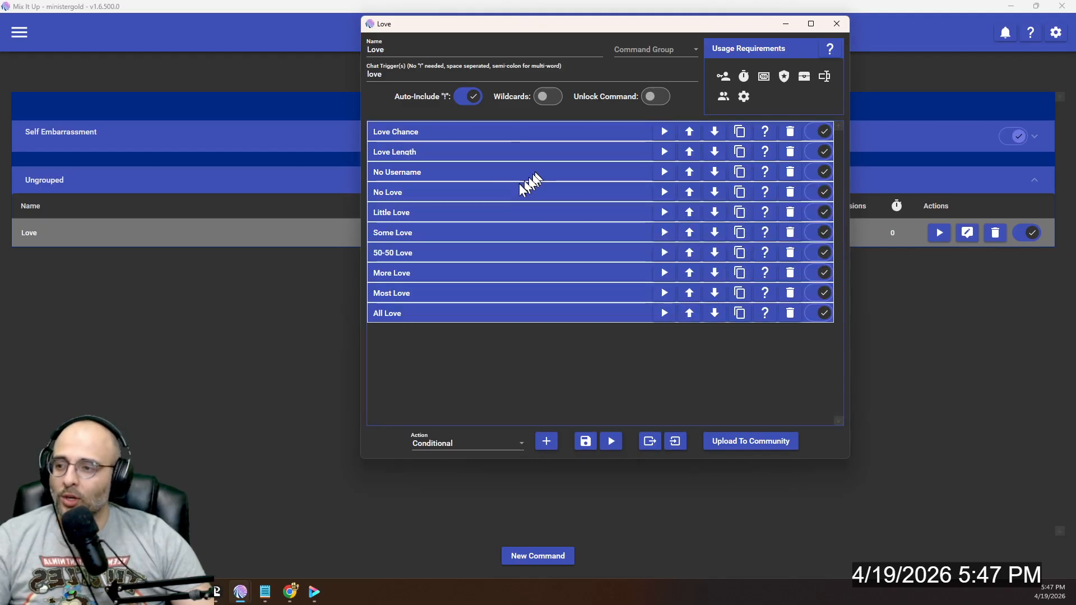
{"action": "left_click", "coordinate": [402, 213]}
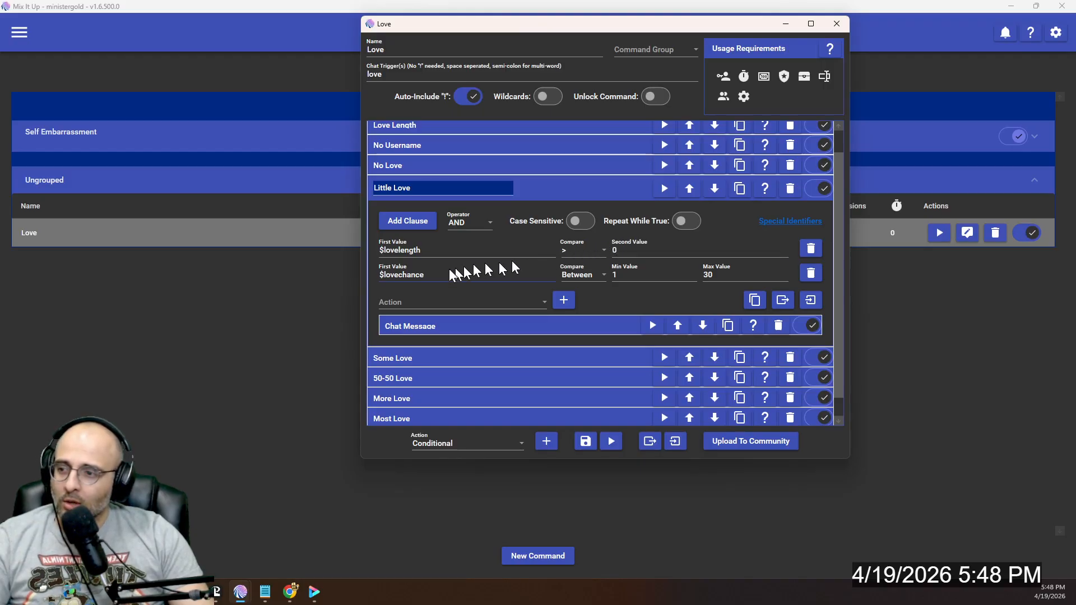
{"action": "left_click", "coordinate": [586, 275]}
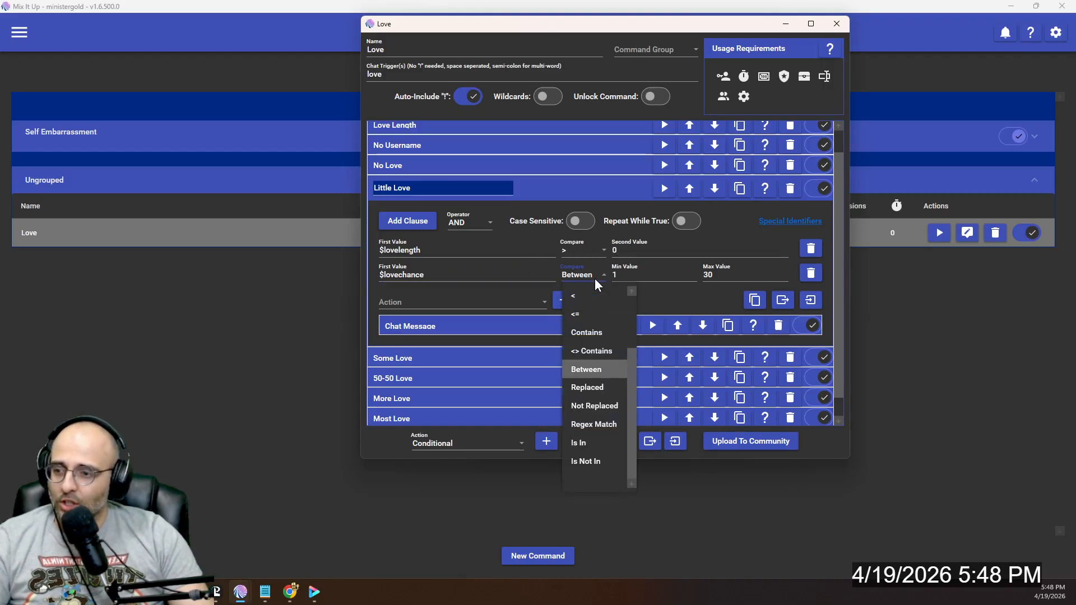
{"action": "left_click", "coordinate": [658, 286]}
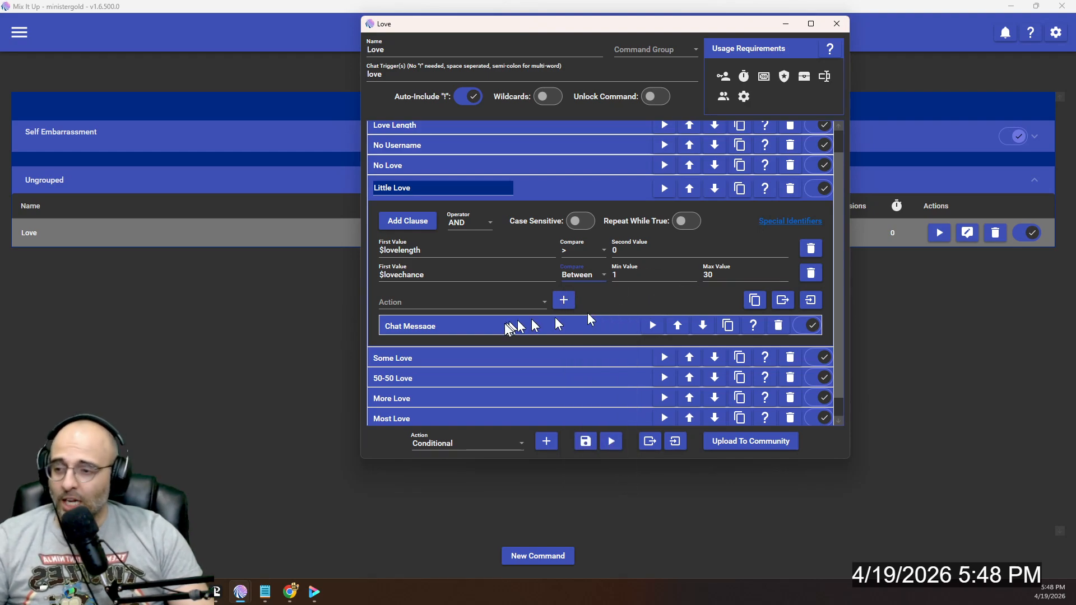
{"action": "left_click", "coordinate": [448, 326]}
{"action": "scroll", "coordinate": [453, 386], "scroll_direction": "down", "scroll_amount": 1}
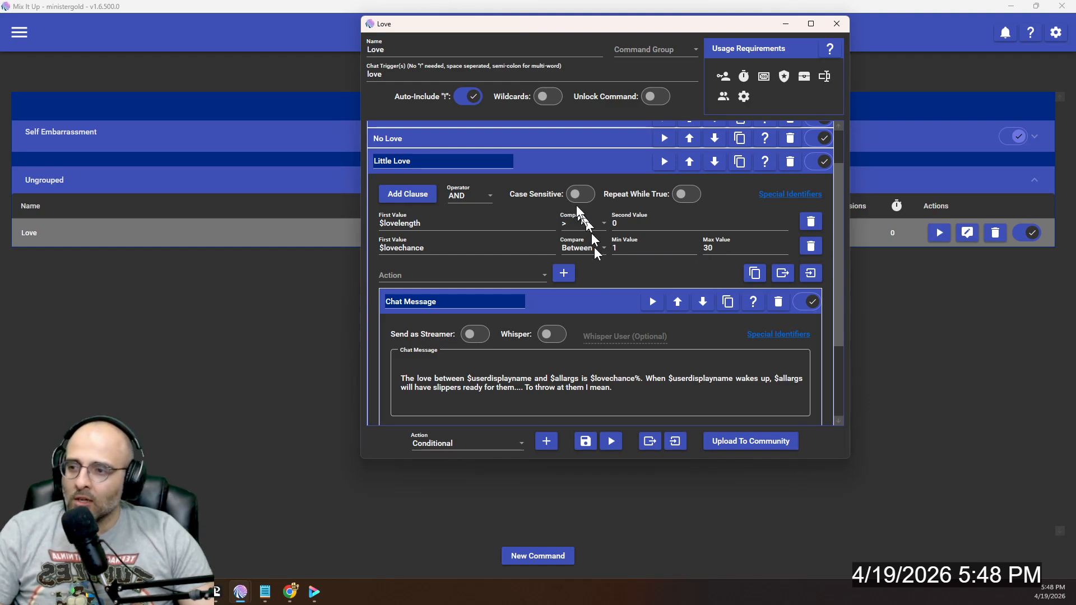
{"action": "left_click", "coordinate": [561, 162]}
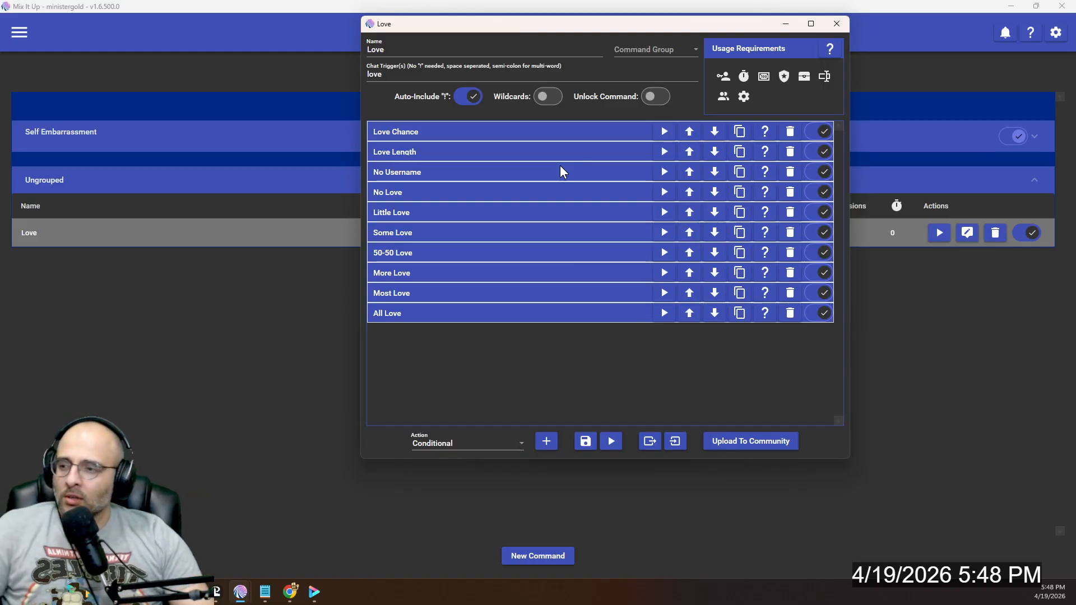
- Check the $lovechance clauses of the Some Love and 50-50 Love actions
{"action": "left_click", "coordinate": [438, 229]}
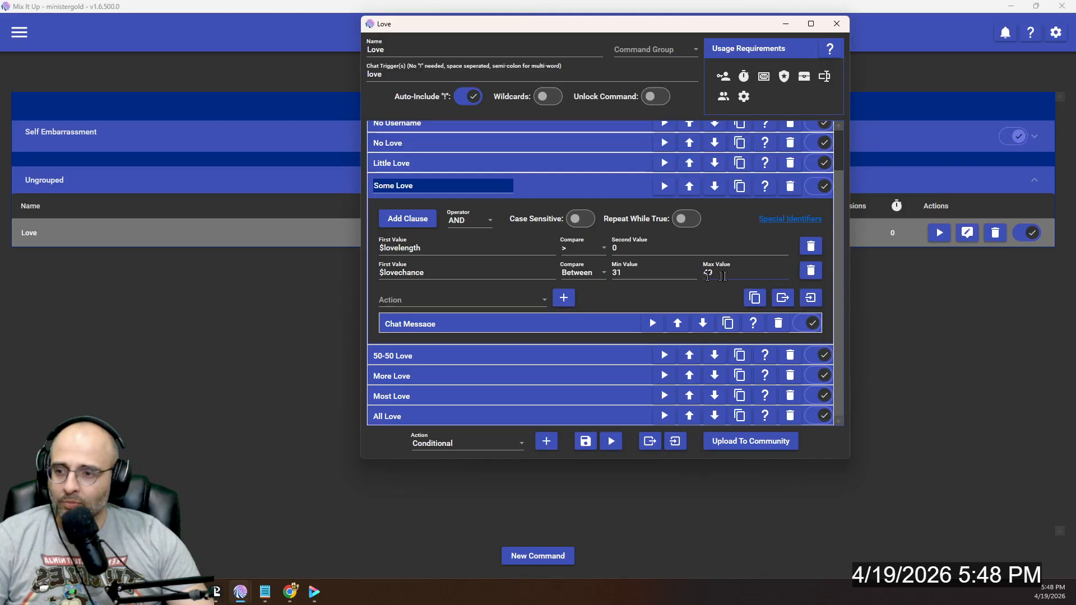
{"action": "left_click", "coordinate": [563, 188]}
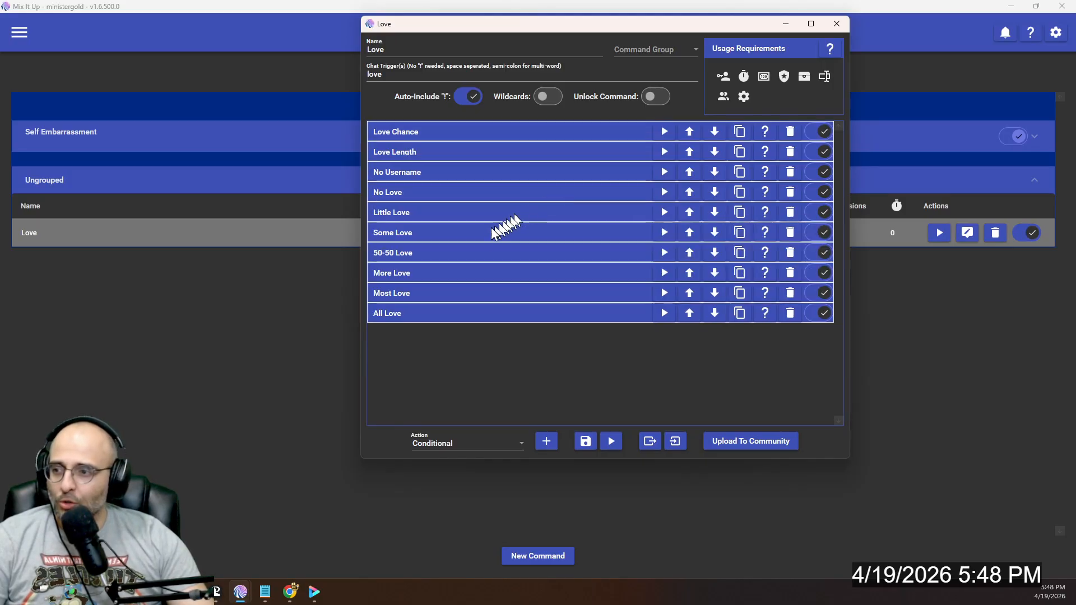
{"action": "left_click", "coordinate": [512, 251]}
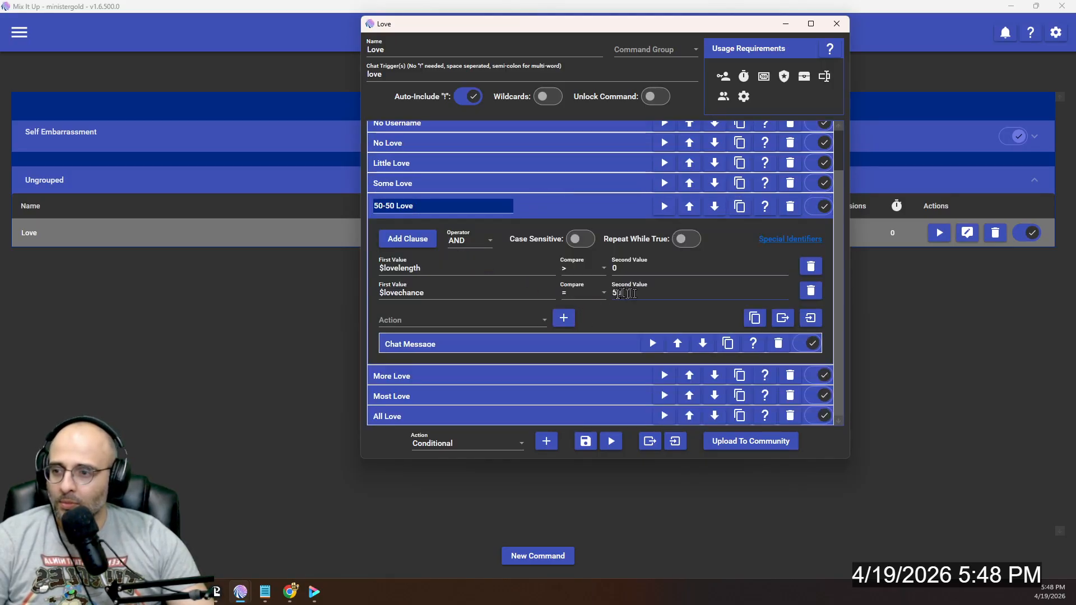
{"action": "left_click", "coordinate": [529, 210]}
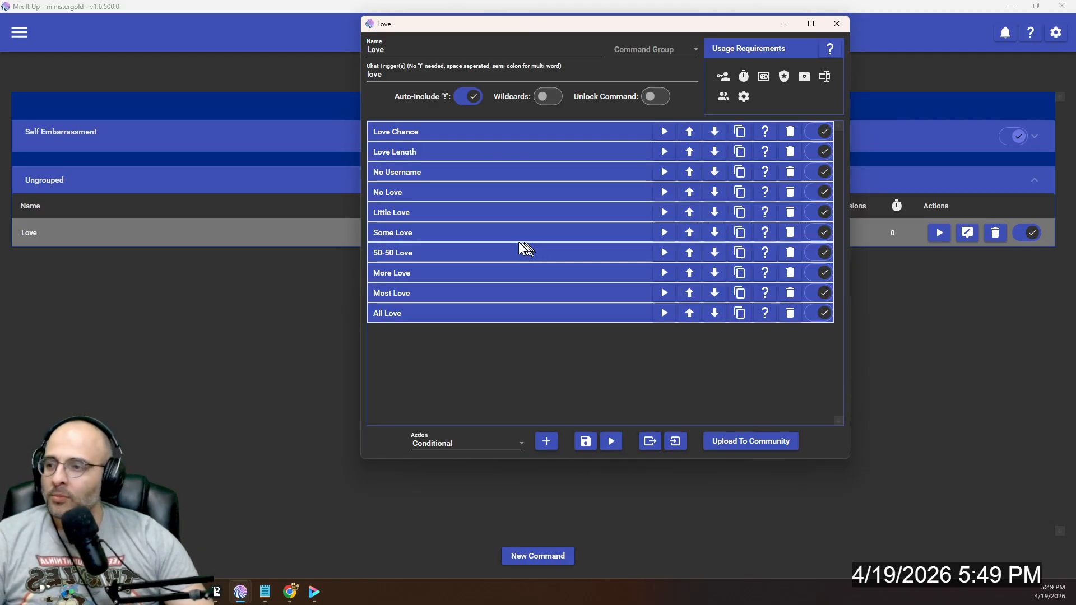
- Revisit the Little Love action to reread its clauses and chat message, and collapse it again
{"action": "left_click", "coordinate": [436, 214]}
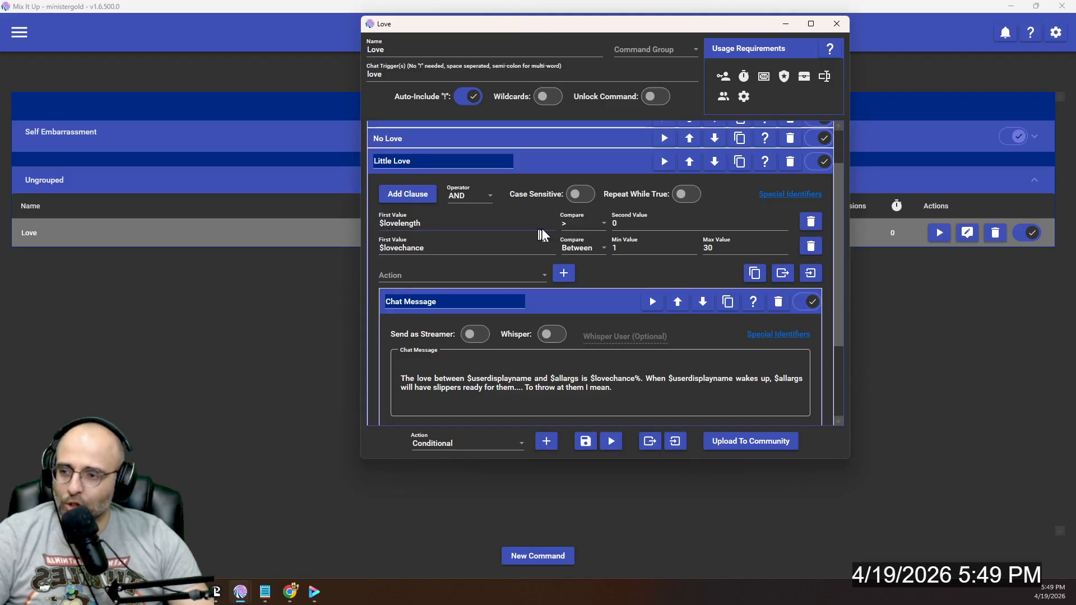
{"action": "left_click", "coordinate": [590, 167]}
{"action": "left_click_drag", "start_coordinate": [586, 173], "coordinate": [403, 224]}
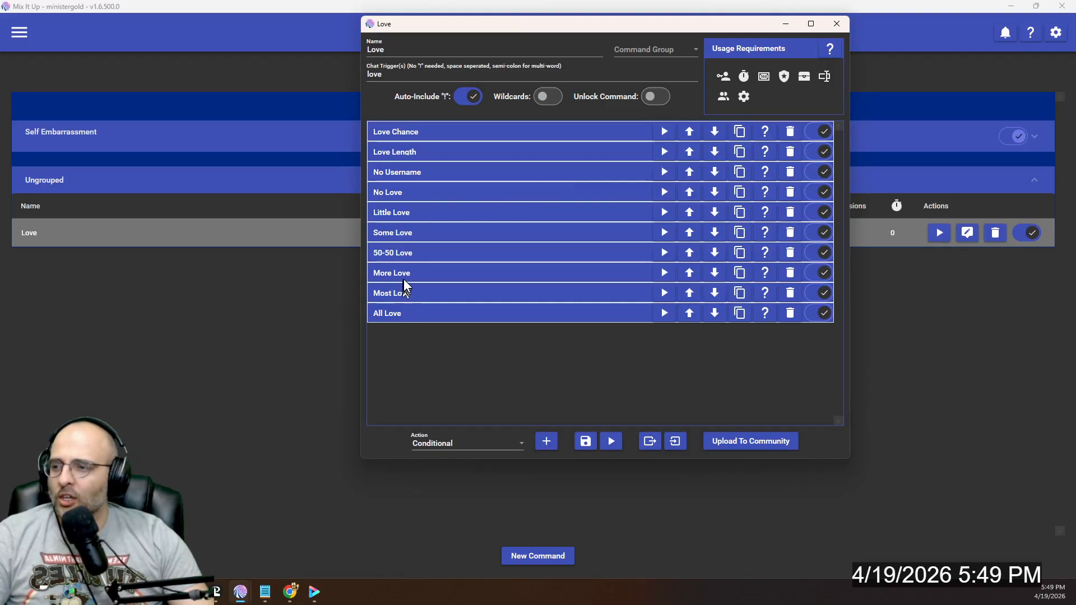
{"action": "left_click_drag", "start_coordinate": [407, 271], "coordinate": [419, 247]}
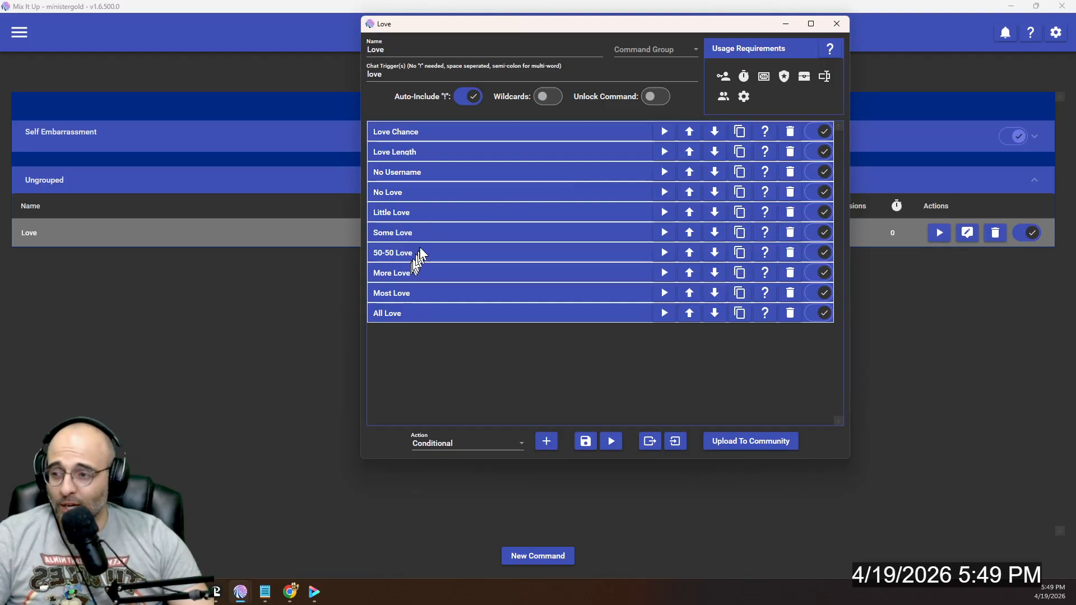
- Compare the $lovechance conditions of the No Love, Little Love, Some Love and 50-50 Love actions in order
{"action": "left_click", "coordinate": [439, 194]}
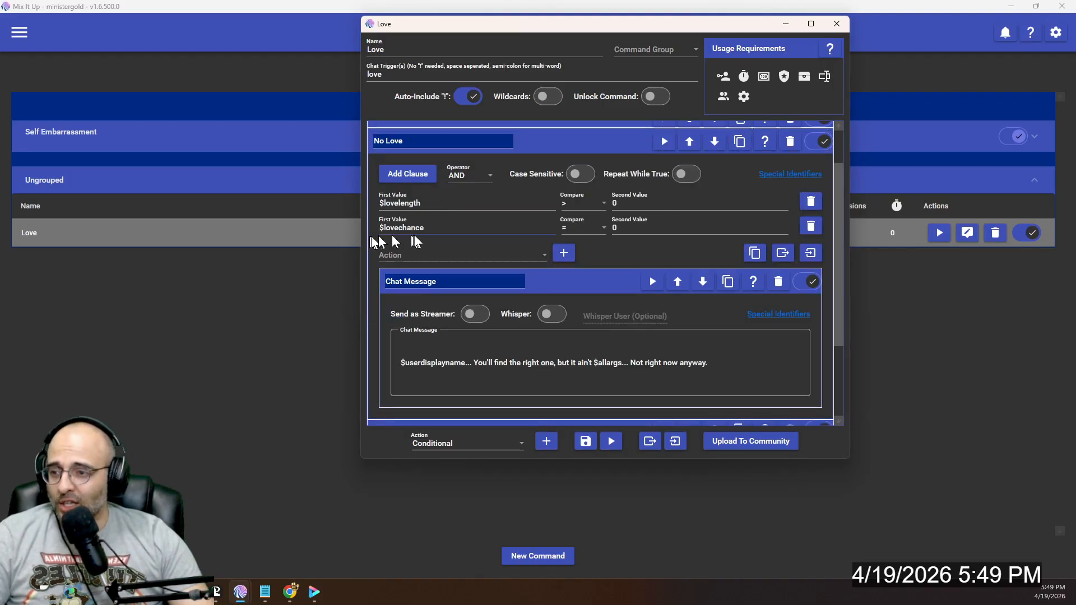
{"action": "left_click", "coordinate": [556, 141]}
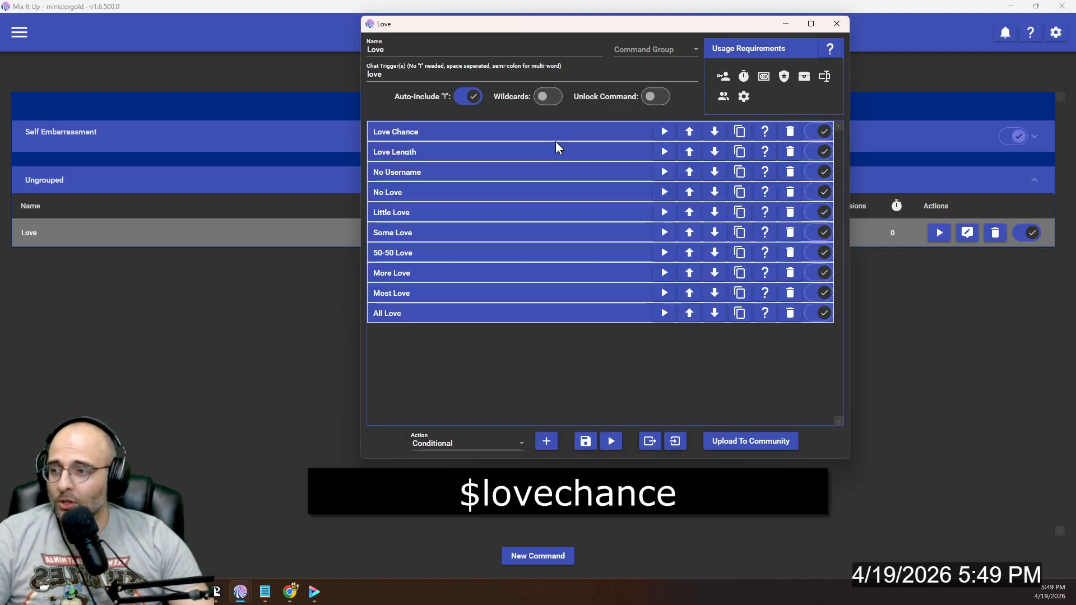
{"action": "left_click", "coordinate": [435, 212]}
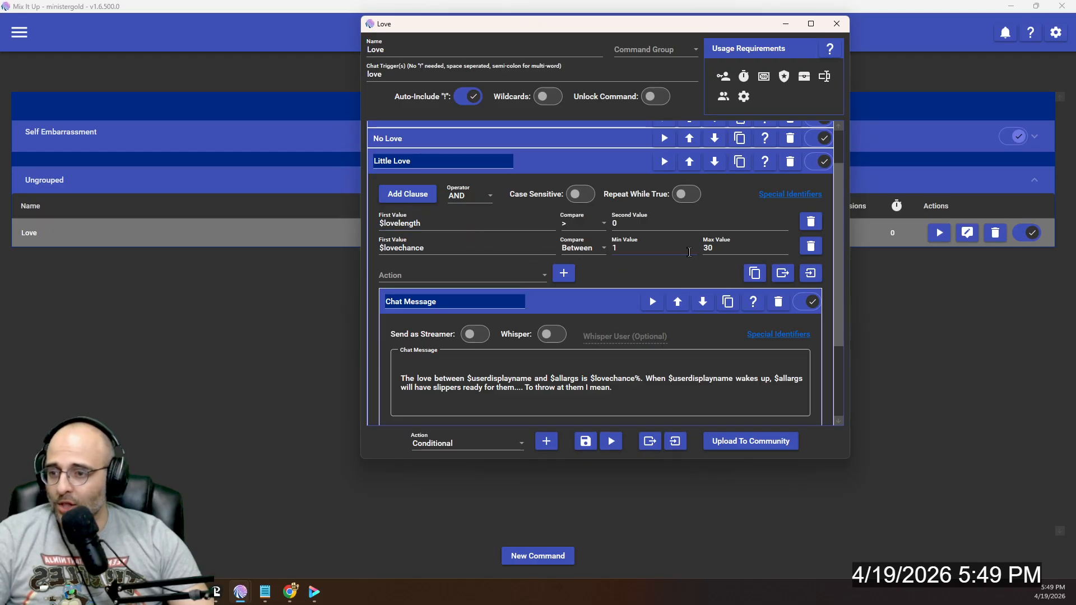
{"action": "left_click", "coordinate": [573, 160]}
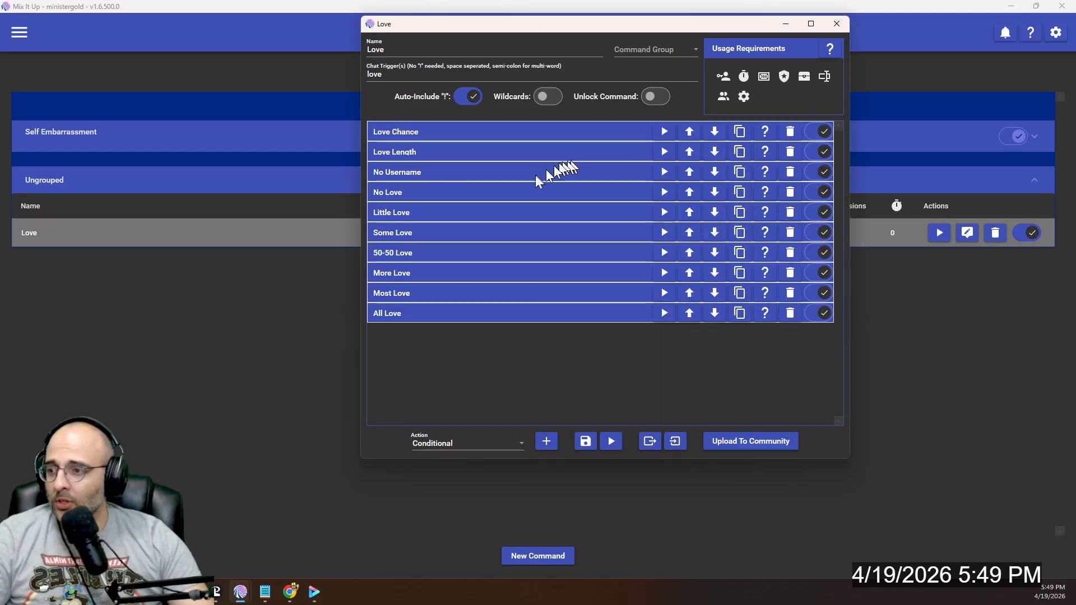
{"action": "left_click", "coordinate": [459, 233]}
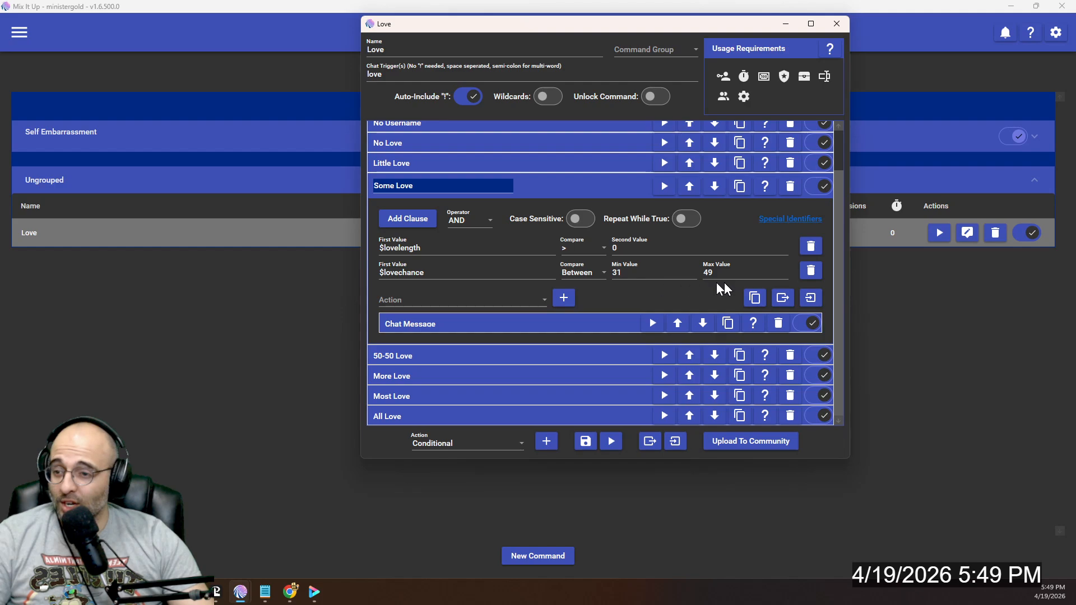
{"action": "left_click", "coordinate": [556, 187]}
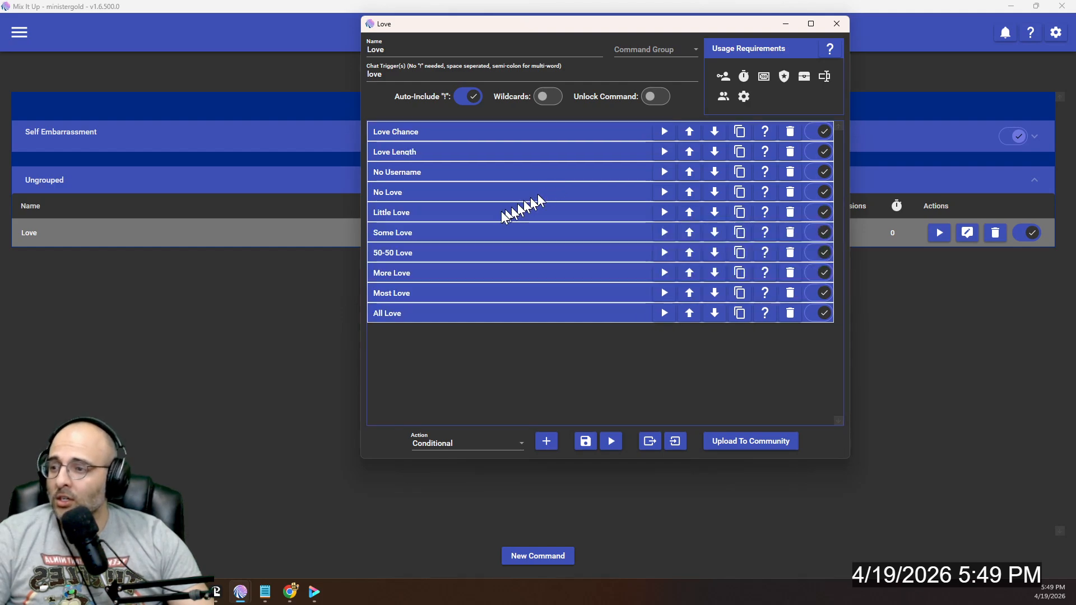
{"action": "left_click", "coordinate": [453, 251]}
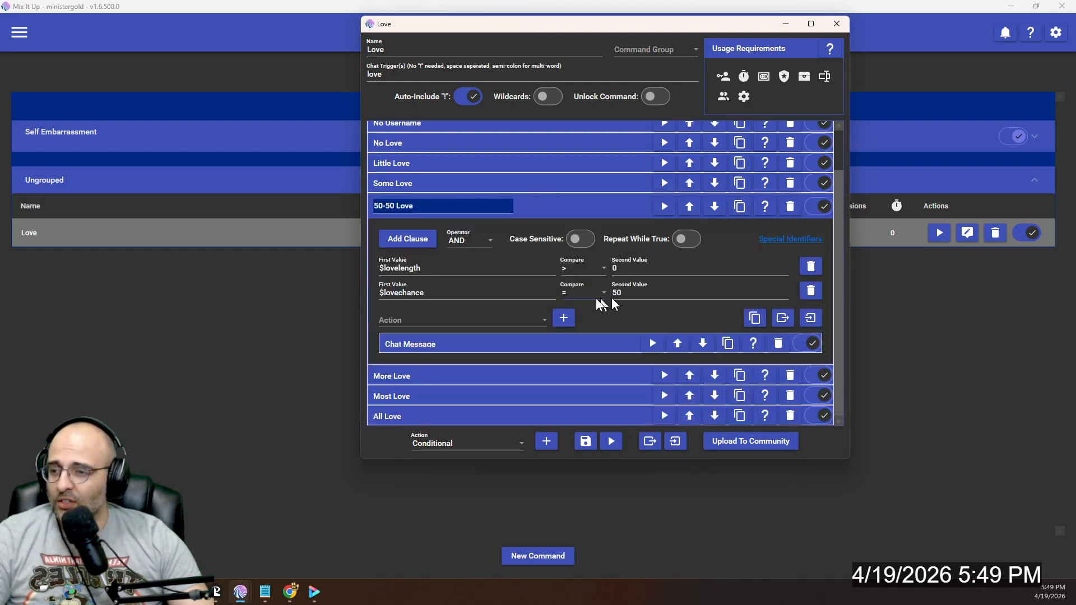
{"action": "left_click", "coordinate": [537, 205]}
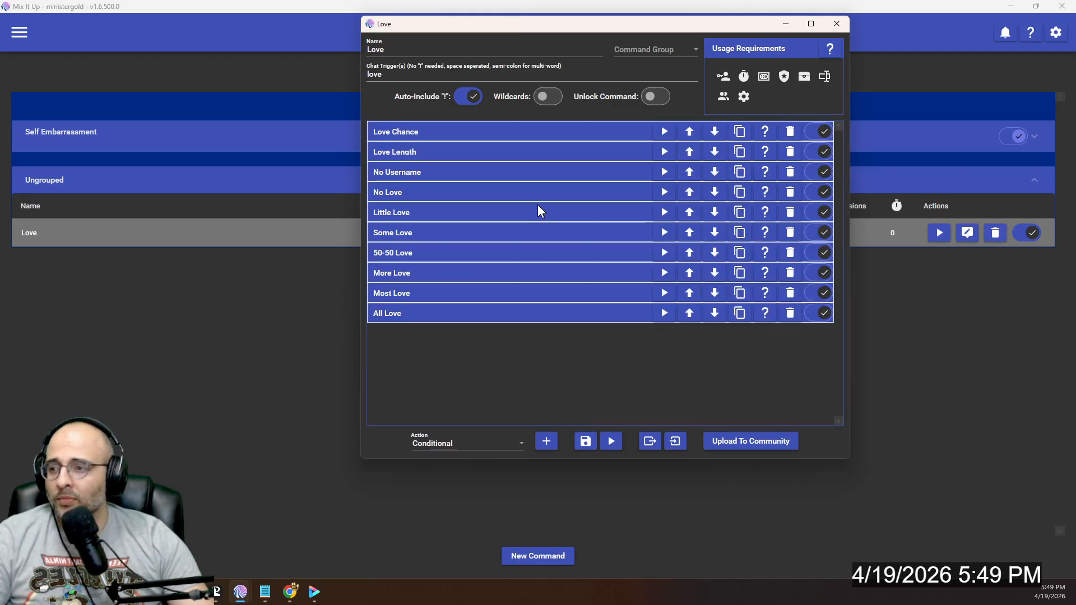
- Check the $lovechance ranges of the More Love and Most Love actions
{"action": "left_click", "coordinate": [458, 273]}
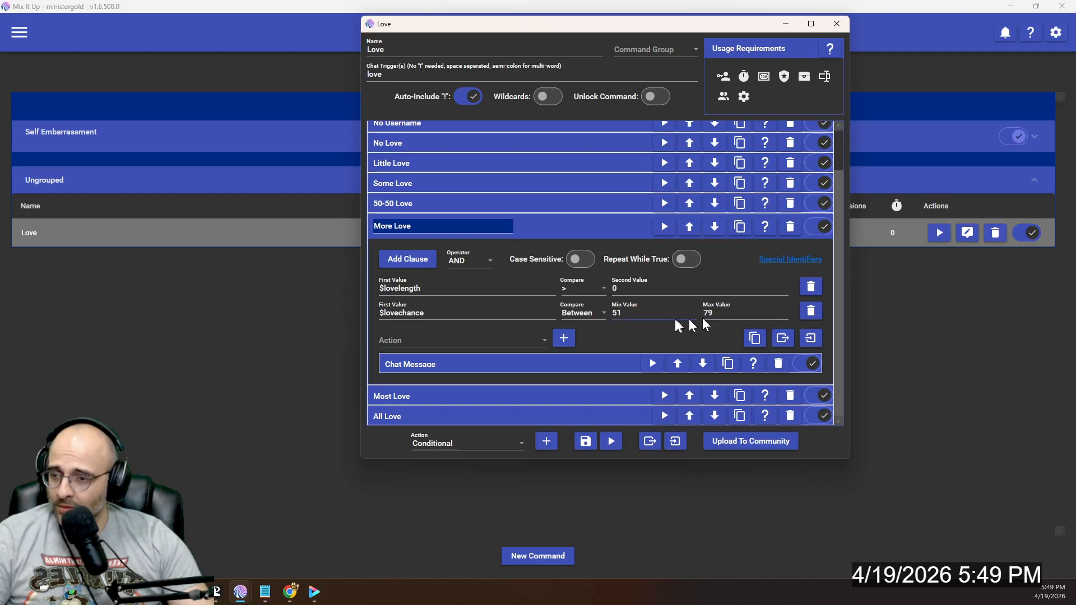
{"action": "left_click", "coordinate": [546, 228]}
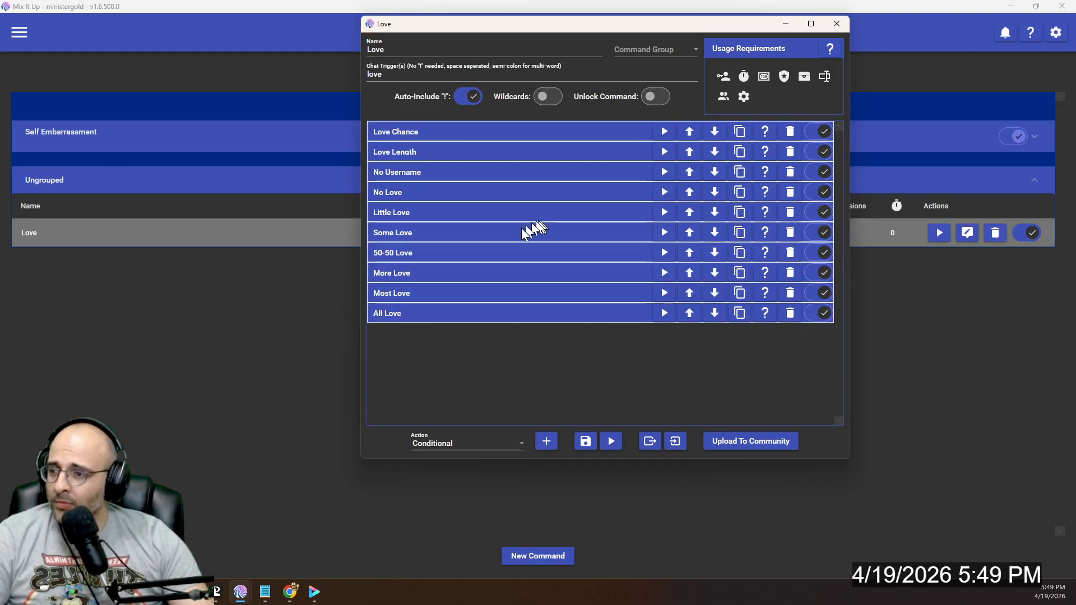
{"action": "left_click", "coordinate": [448, 293]}
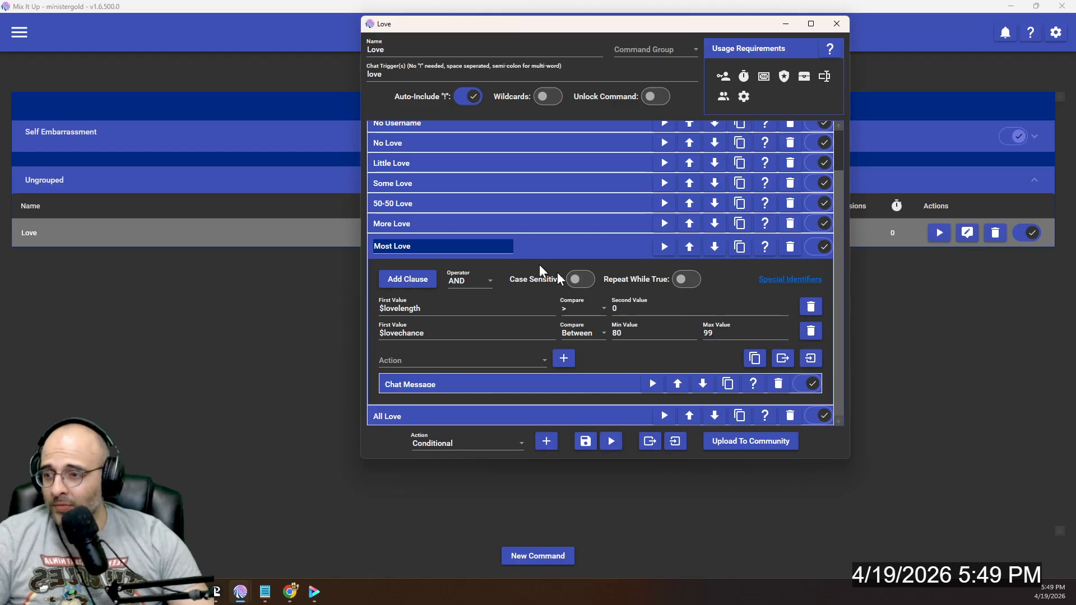
{"action": "left_click", "coordinate": [522, 250]}
- Check the All Love action's clauses and save the Love command
{"action": "left_click", "coordinate": [451, 314]}
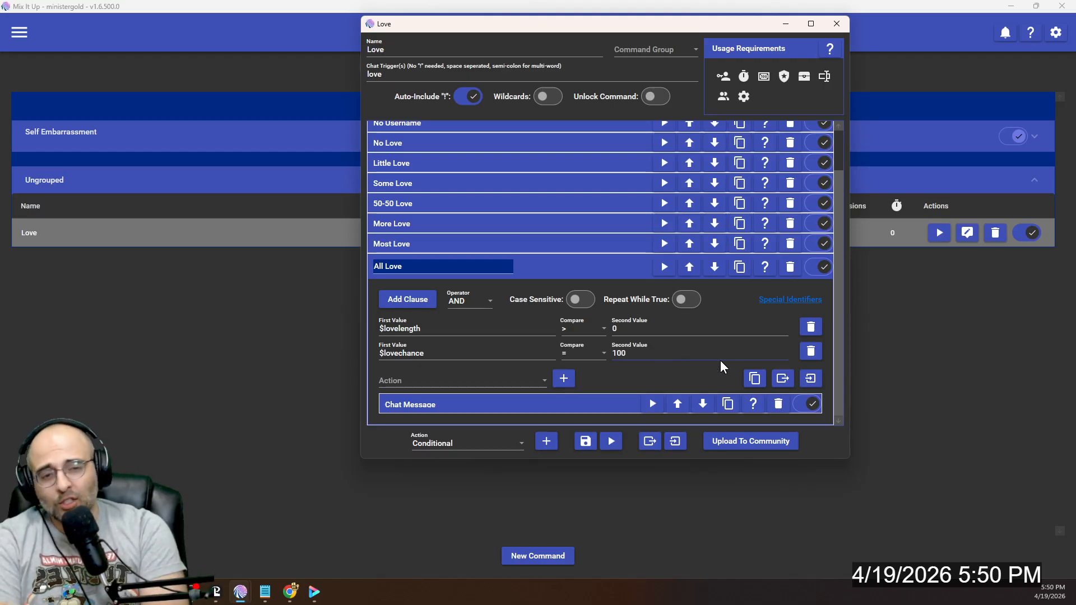
{"action": "left_click", "coordinate": [616, 272]}
{"action": "left_click", "coordinate": [584, 441]}
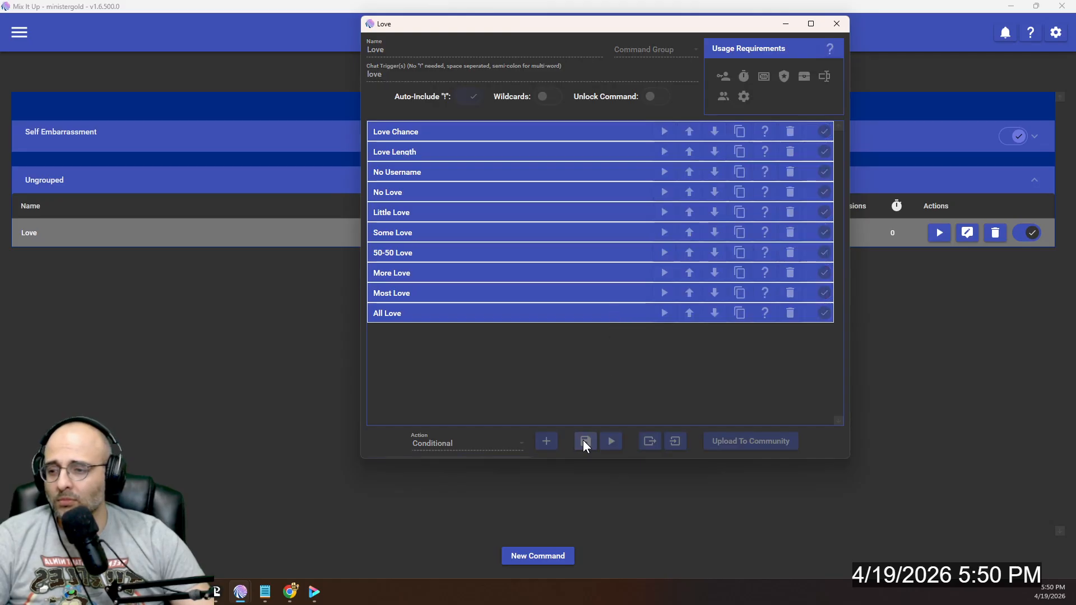